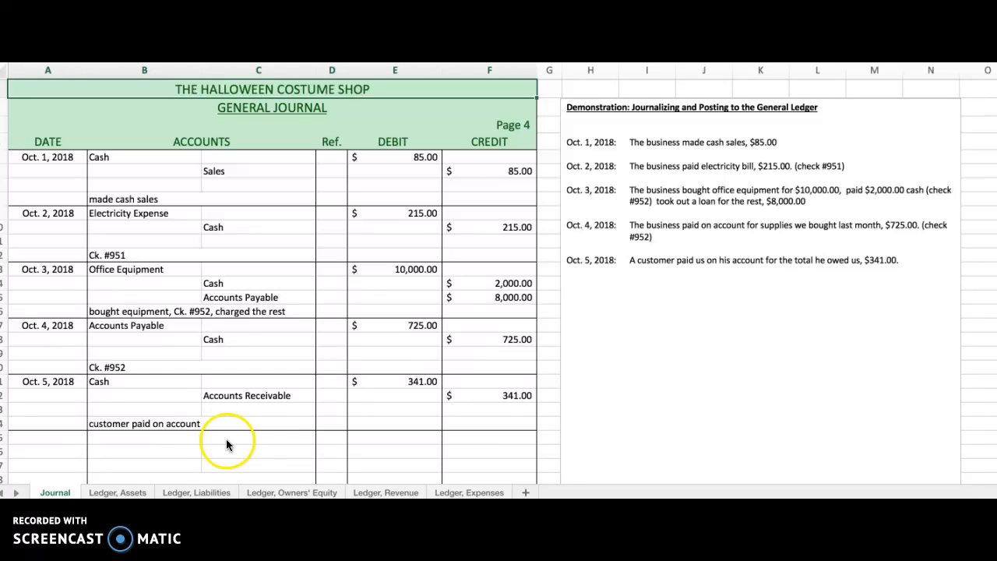
# Post the Oct. 1 cash sale to the Cash ledger account, dated 10/1/18 with a debit of $85.00.
pyautogui.click(510, 129)
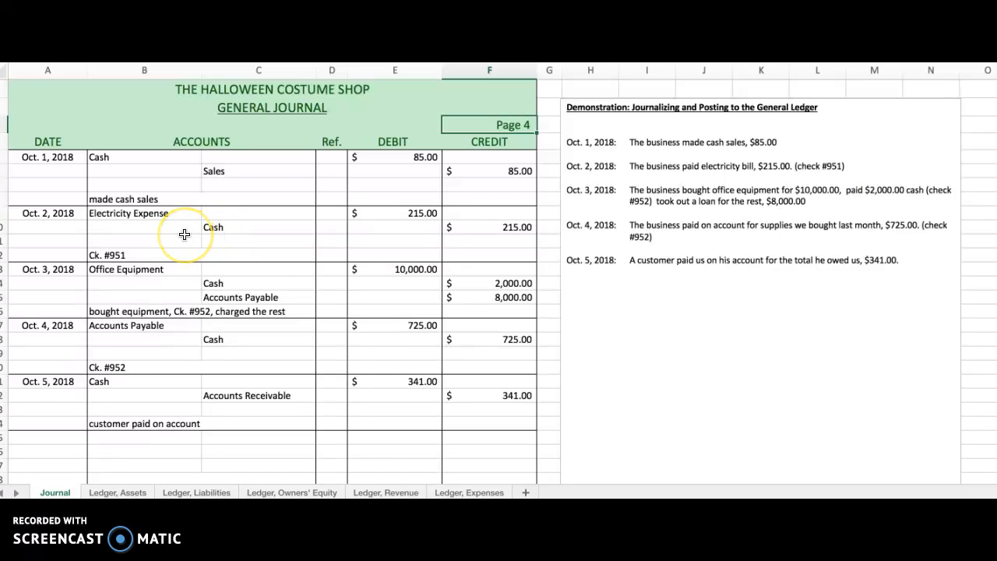
pyautogui.click(55, 158)
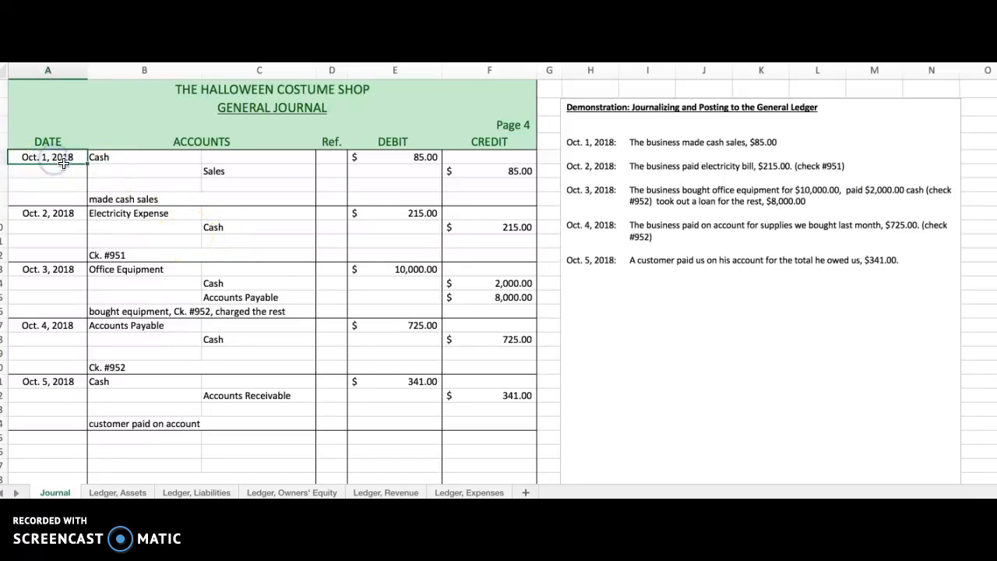
pyautogui.click(137, 157)
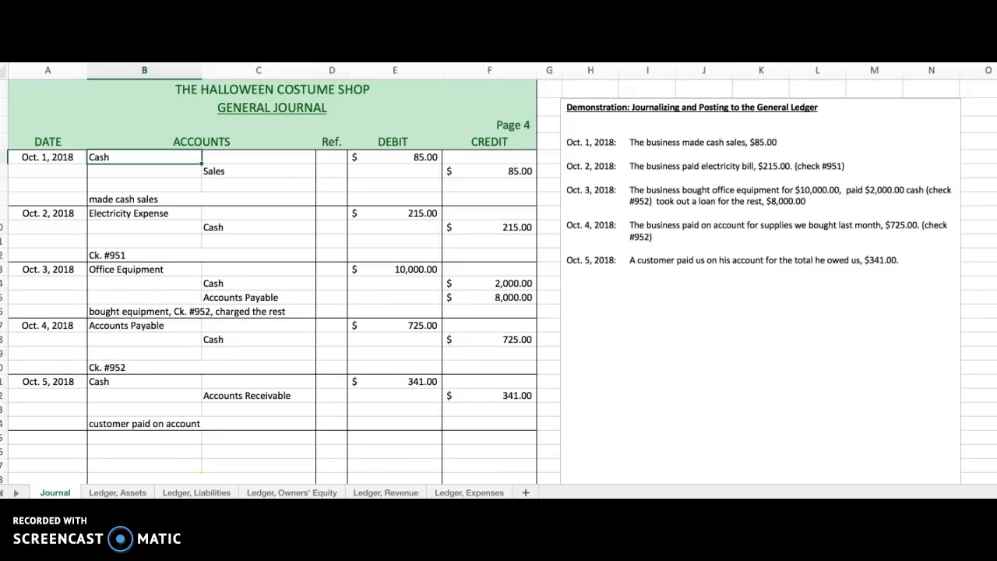
pyautogui.click(121, 493)
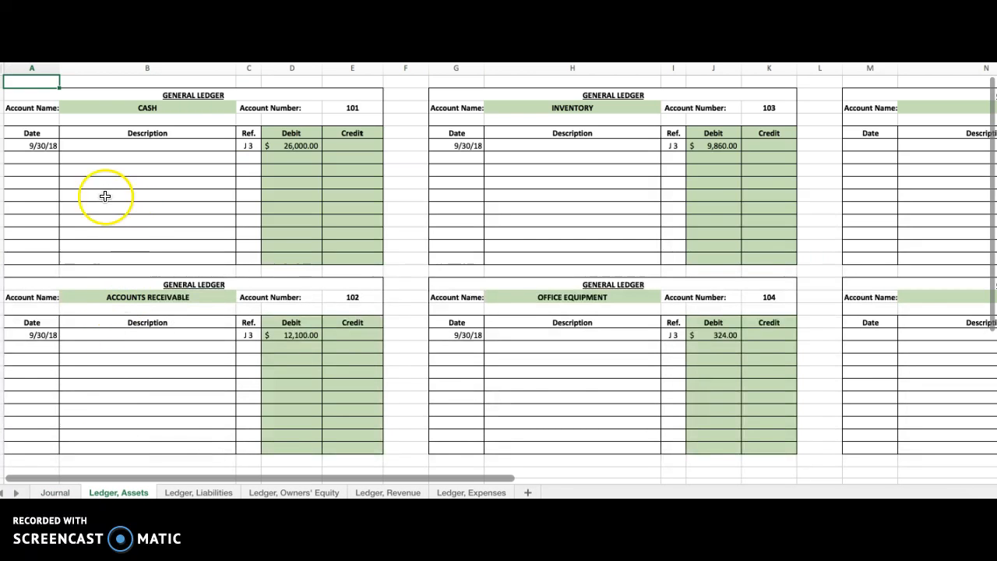
pyautogui.click(41, 155)
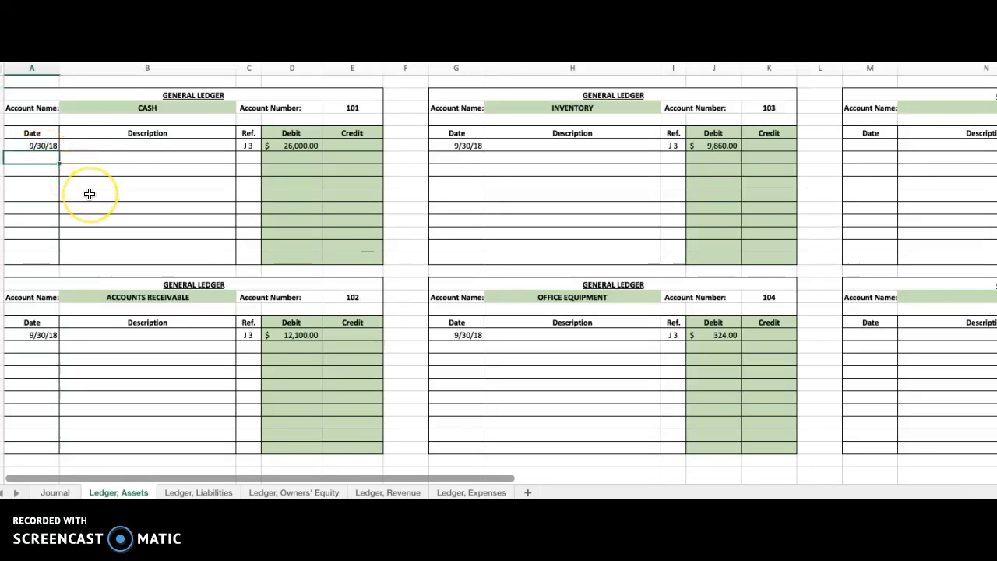
pyautogui.write('10/1/18')
pyautogui.press('Tab')
pyautogui.press('Tab')
pyautogui.press('Tab')
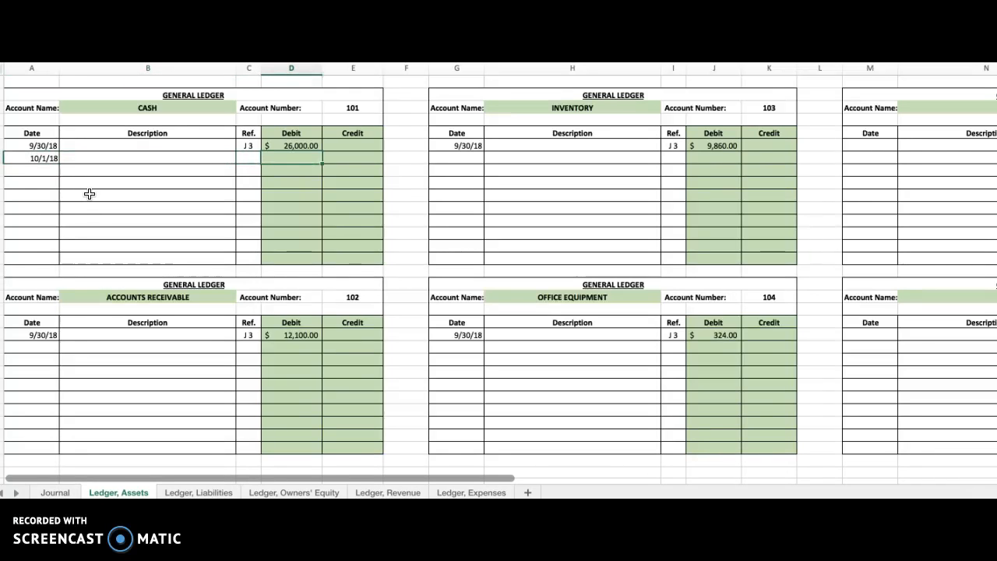
pyautogui.write('85')
pyautogui.press('Return')
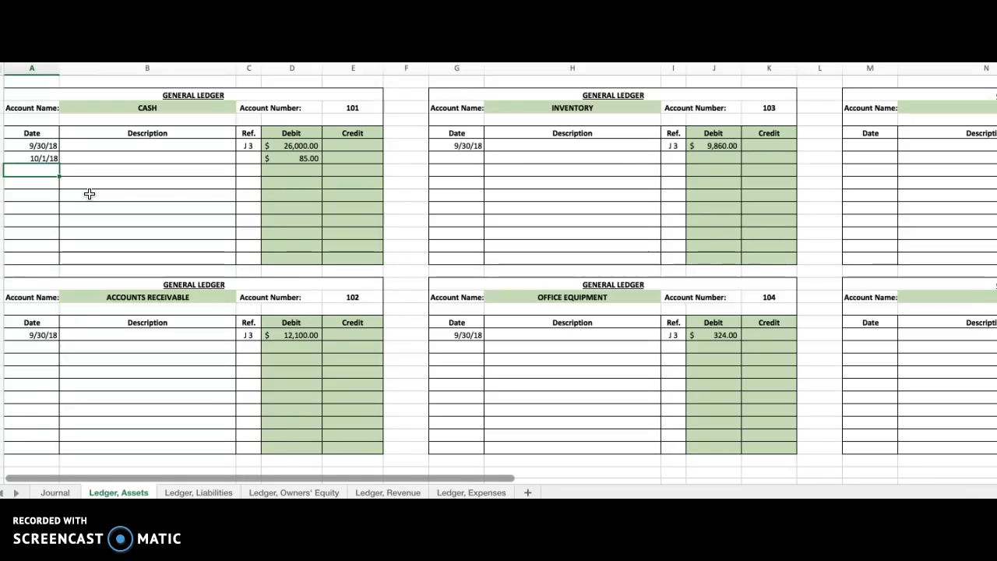
# Enter J 4 as the reference for the 10/1/18 entry in the Cash ledger account.
pyautogui.click(247, 158)
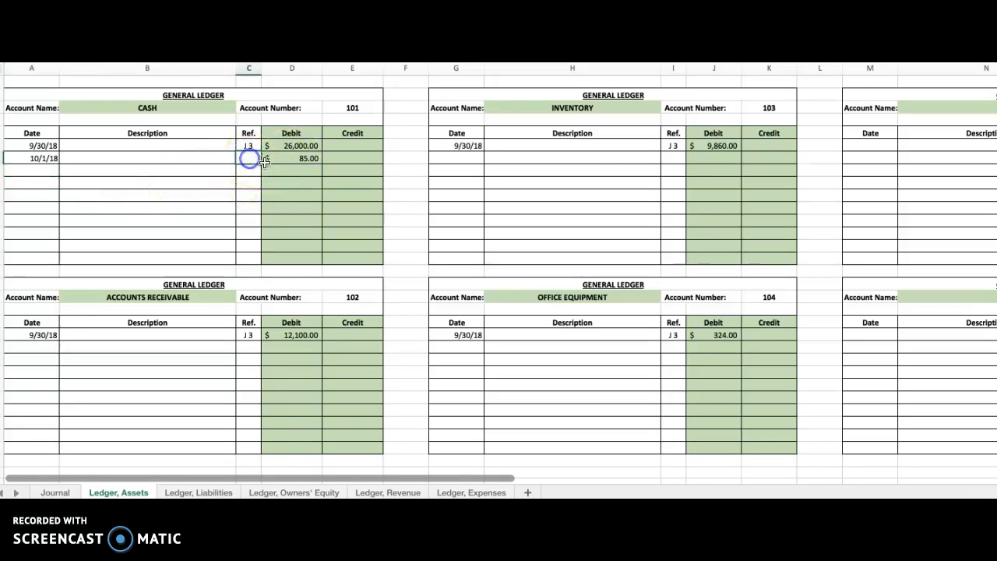
pyautogui.write('J 4')
pyautogui.press('Return')
pyautogui.click(249, 159)
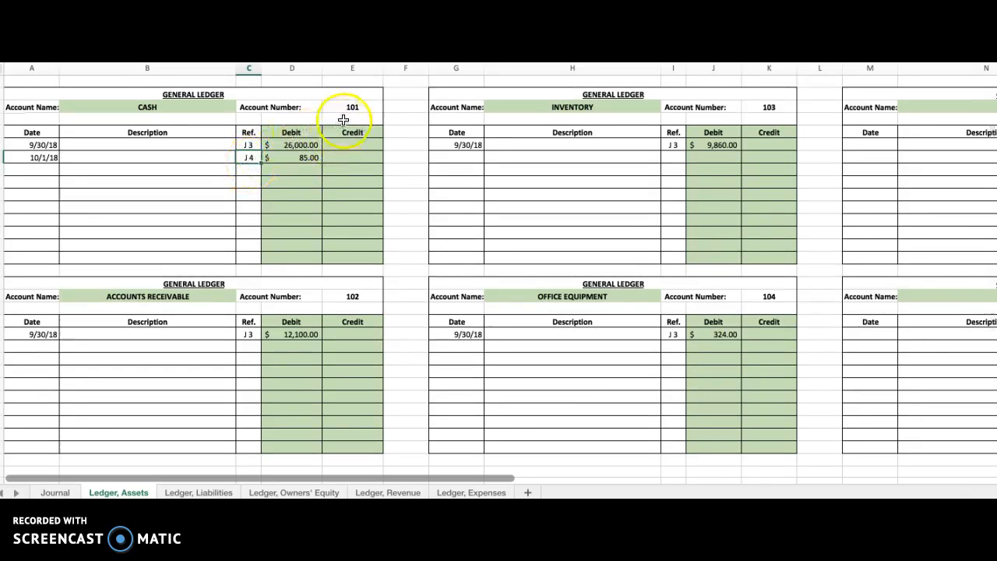
# In the general journal, enter 101 as the posting reference for the Oct. 1 Cash line.
pyautogui.hscroll(2, 343, 117)
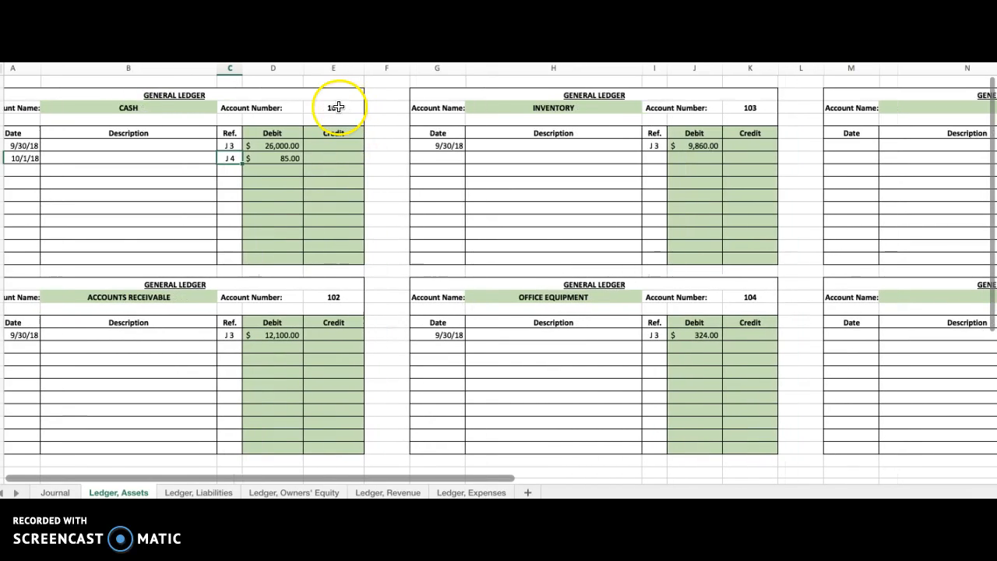
pyautogui.hscroll(-2, 337, 106)
pyautogui.click(337, 108)
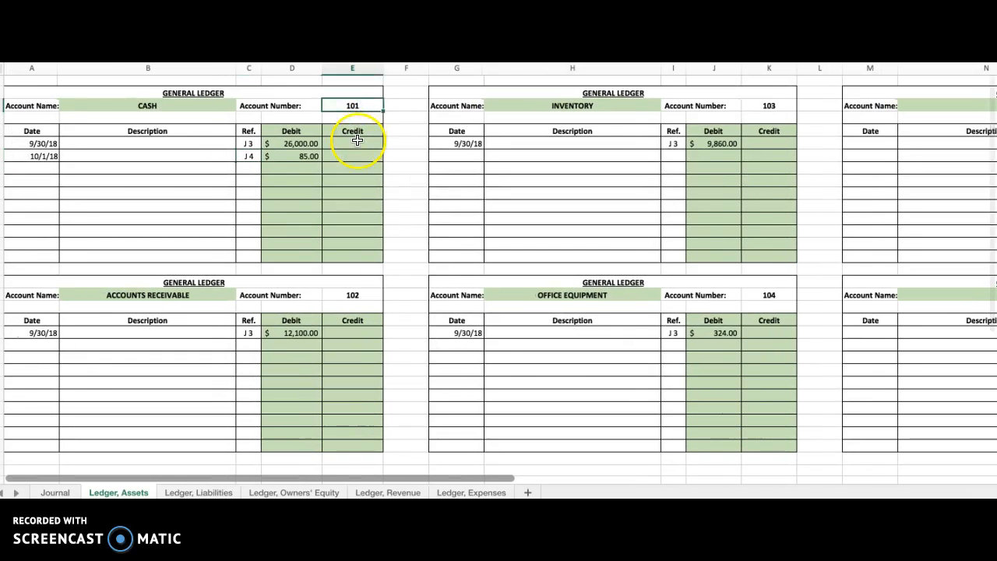
pyautogui.click(63, 493)
pyautogui.click(333, 158)
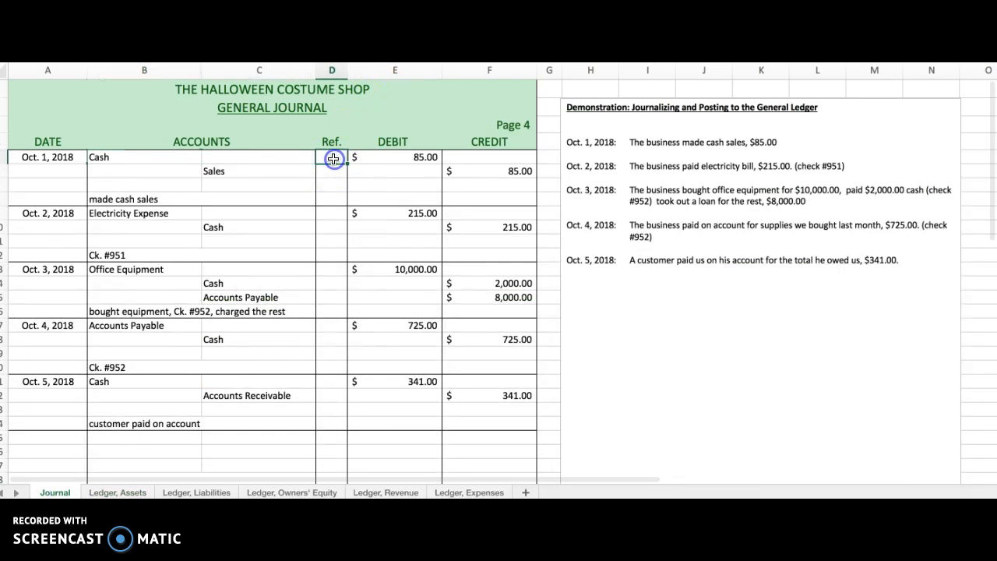
pyautogui.write('101')
pyautogui.press('Return')
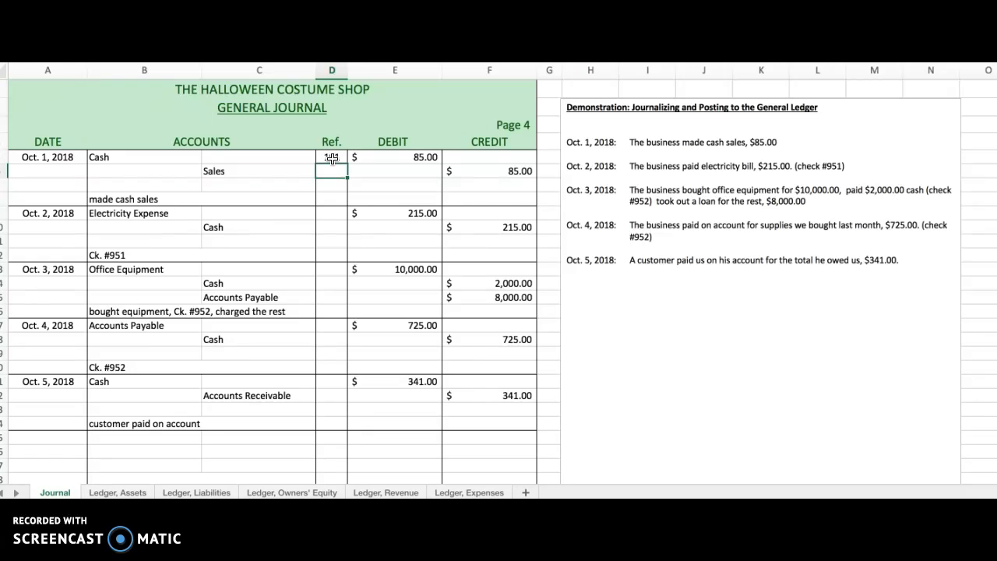
# Post the Oct. 1 credit to the Sales ledger account, dated 10/1/18, with a credit of $85.00 and reference J 4.
pyautogui.click(226, 171)
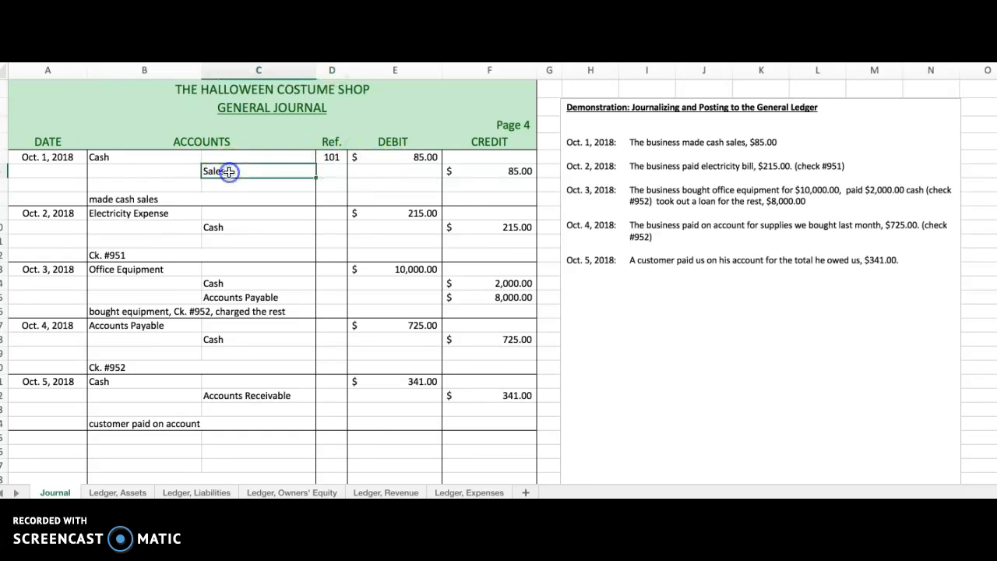
pyautogui.click(516, 171)
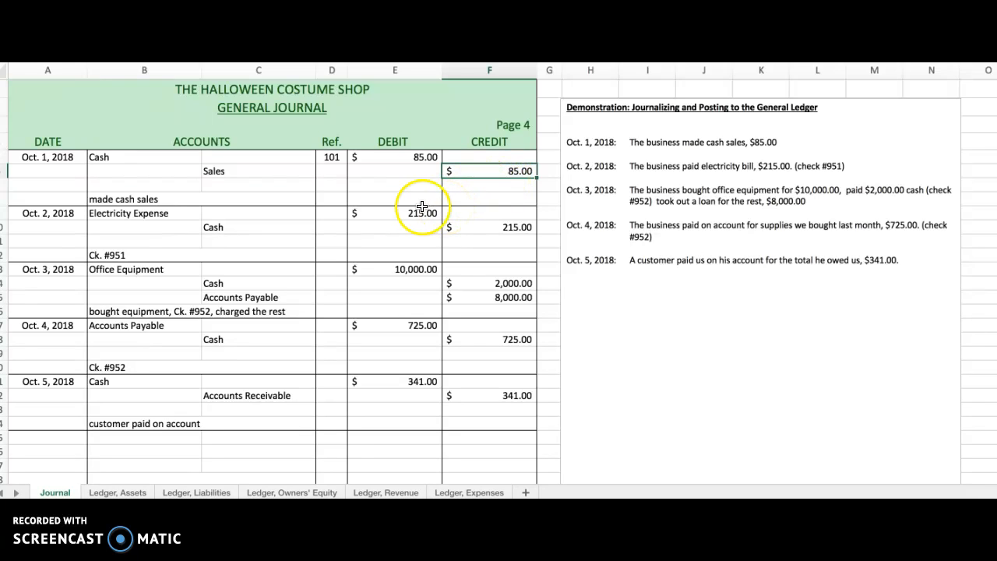
pyautogui.click(390, 491)
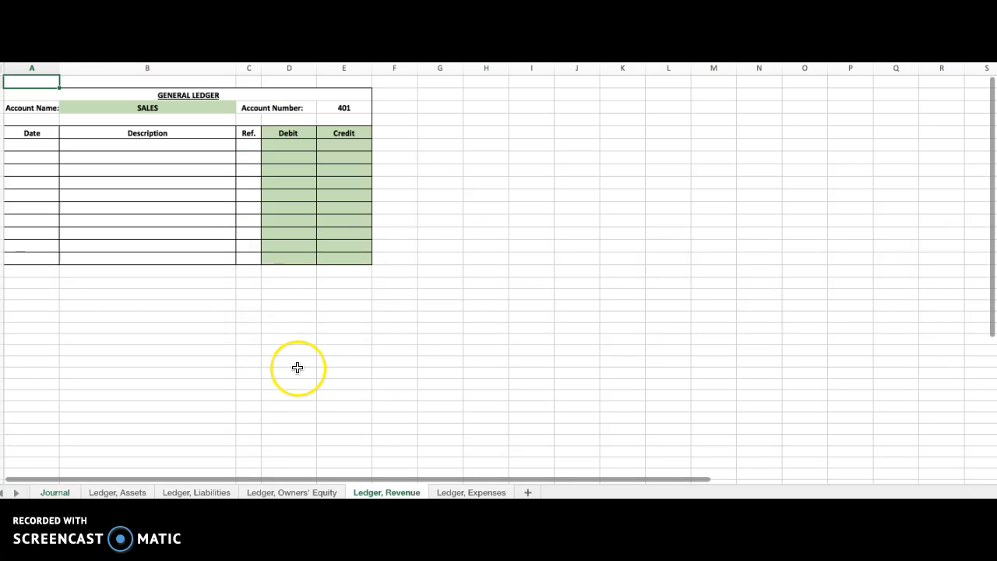
pyautogui.click(40, 145)
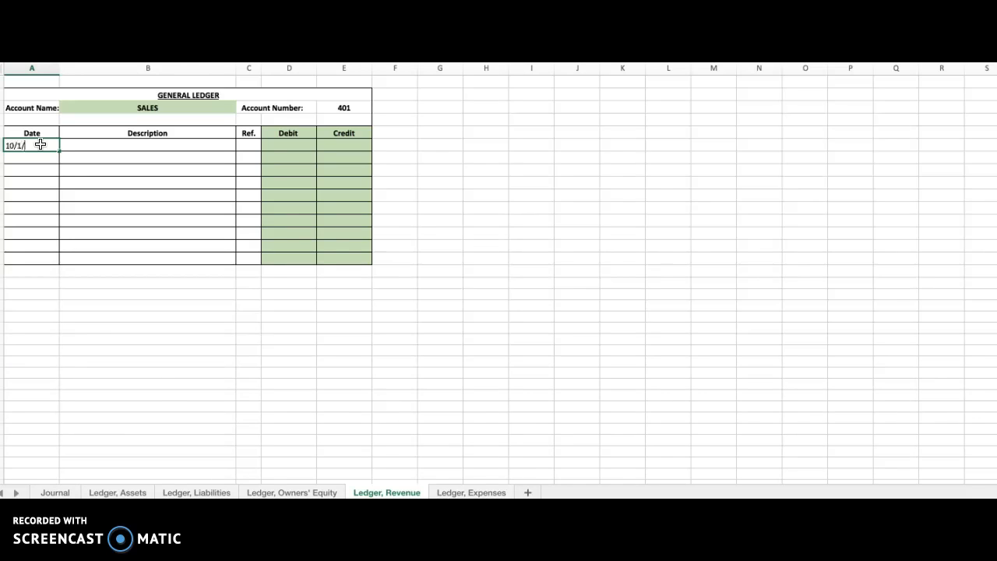
pyautogui.press('Tab')
pyautogui.press('Tab')
pyautogui.press('Tab')
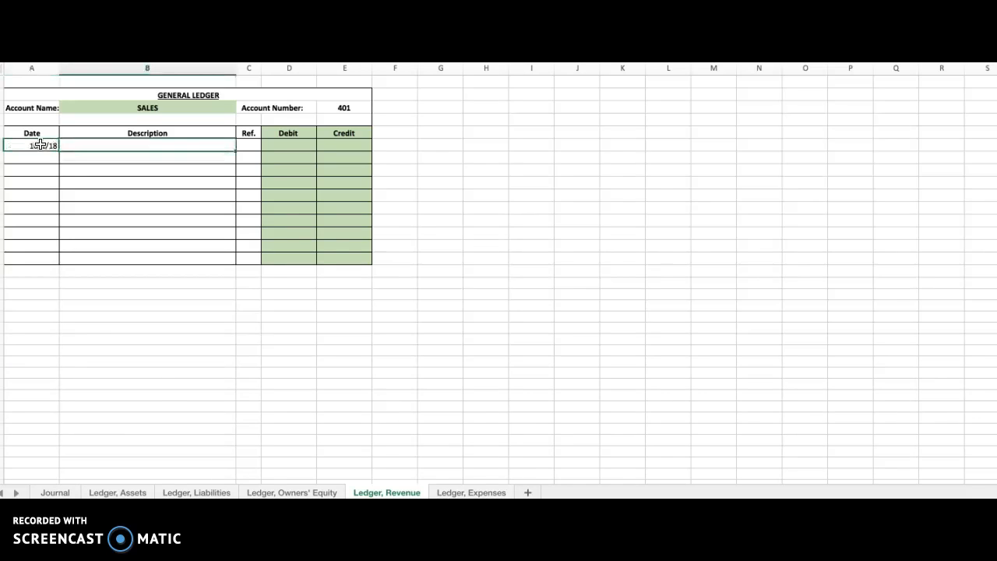
pyautogui.press('Tab')
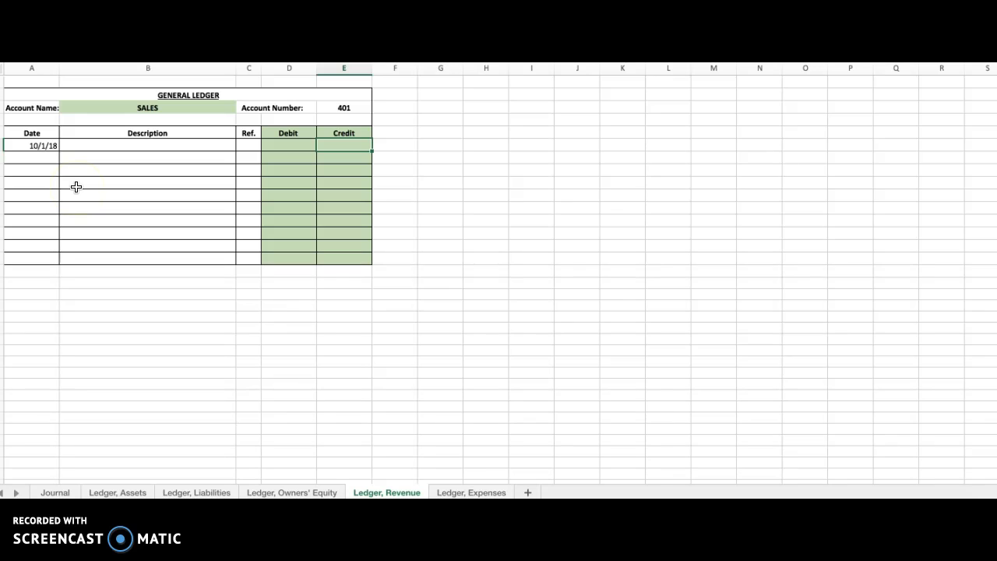
pyautogui.press('Return')
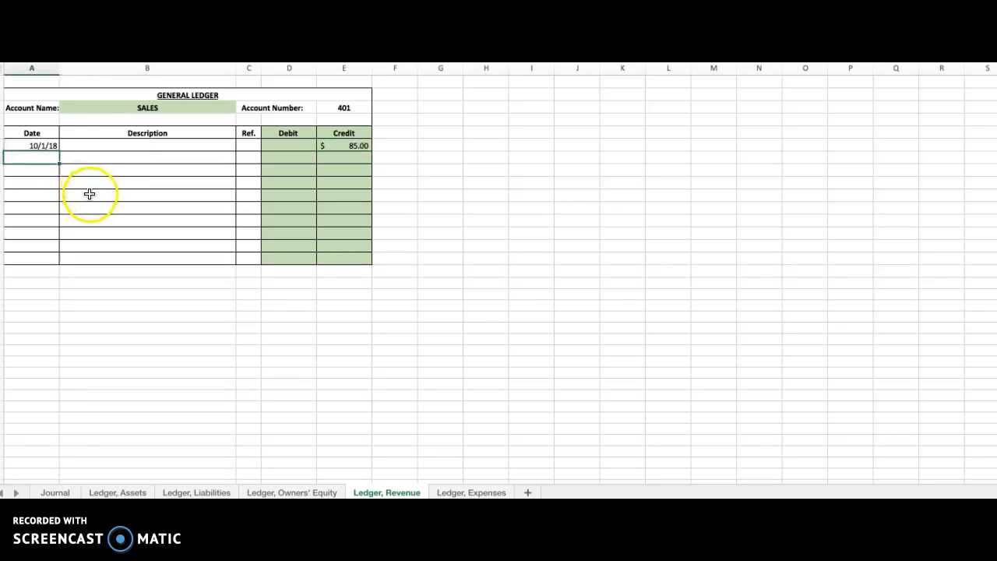
pyautogui.click(248, 146)
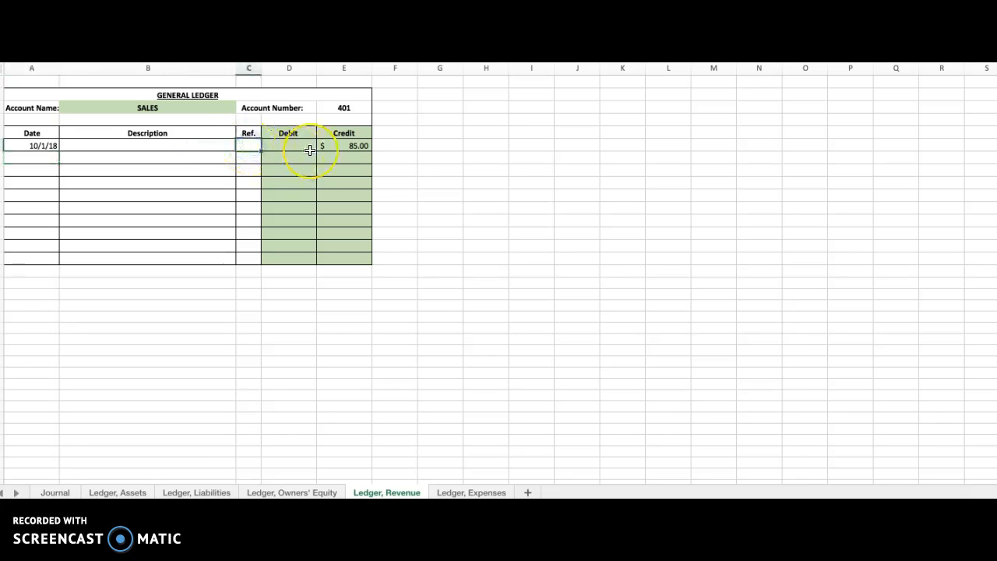
pyautogui.press('Return')
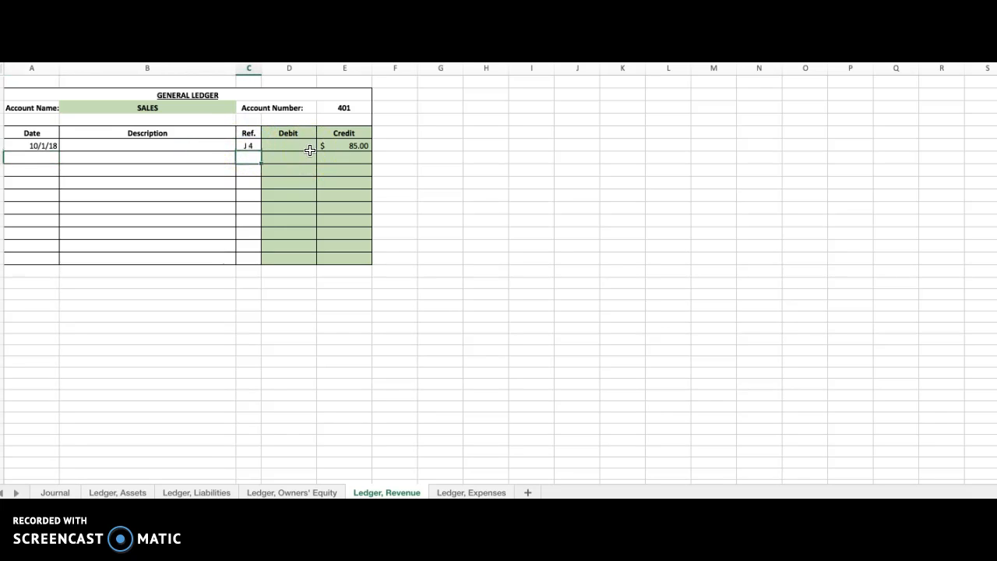
# In the general journal, enter 401 as the posting reference for the Oct. 1 Sales line.
pyautogui.scroll(-1, 351, 105)
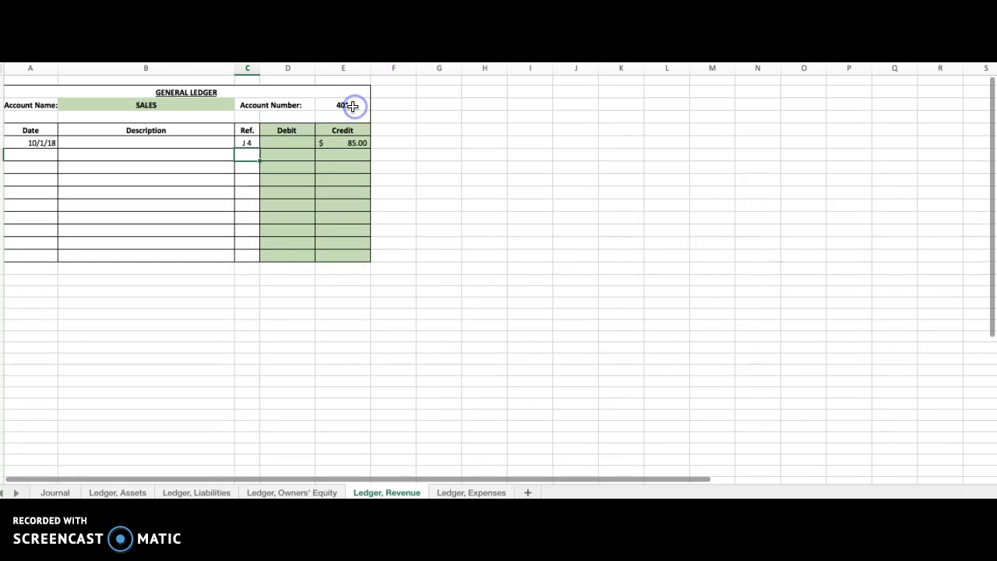
pyautogui.click(352, 104)
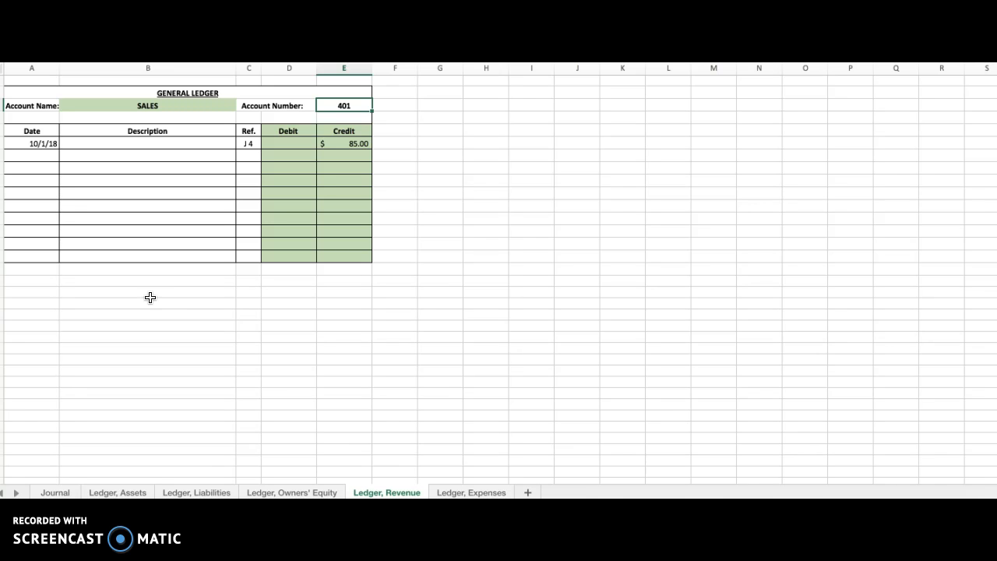
pyautogui.click(56, 493)
pyautogui.click(340, 172)
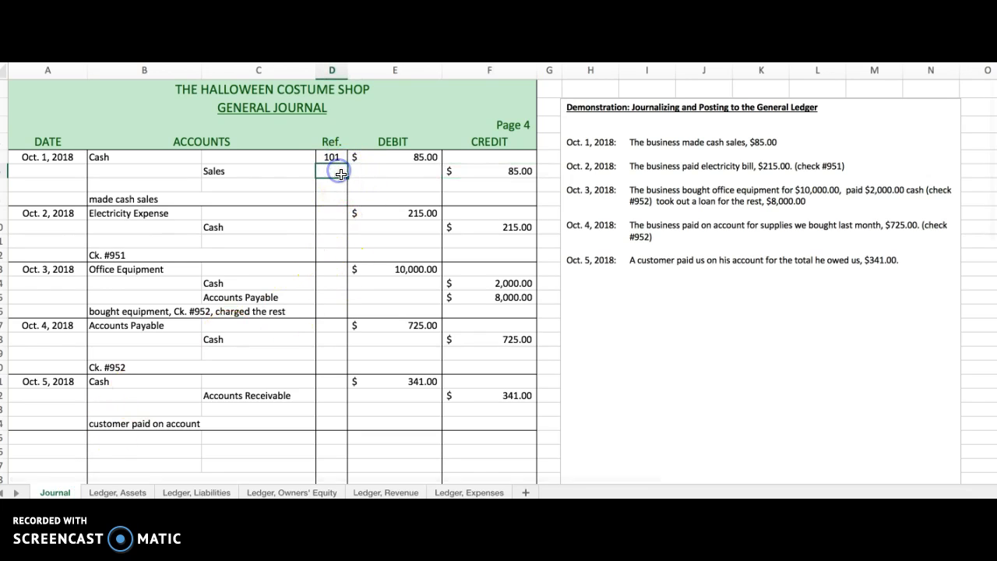
pyautogui.press('Return')
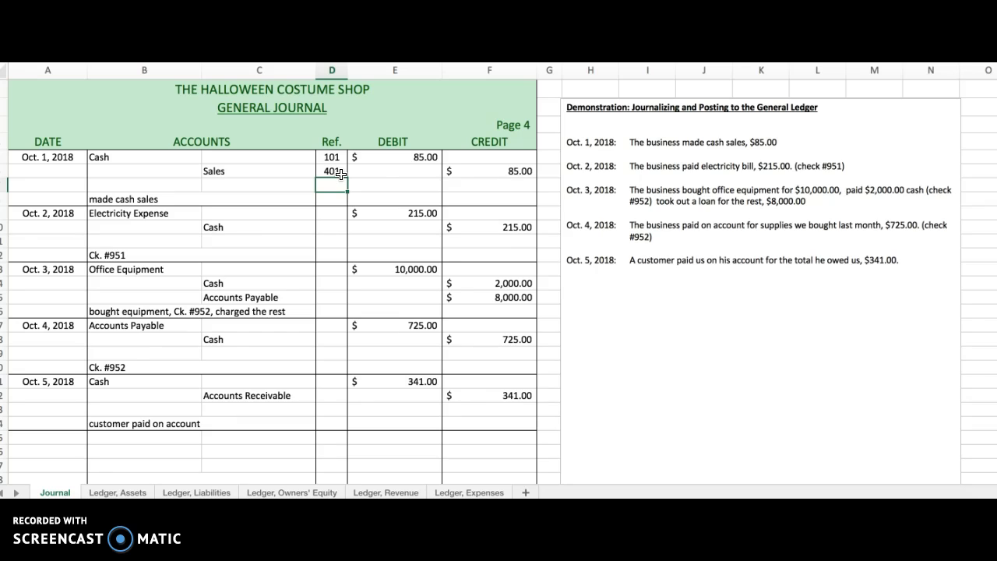
# Post the Oct. 2 electricity payment to the Electricity Expense ledger account, dated 10/2/18, with a debit of $215.00 and reference J 4.
pyautogui.click(149, 214)
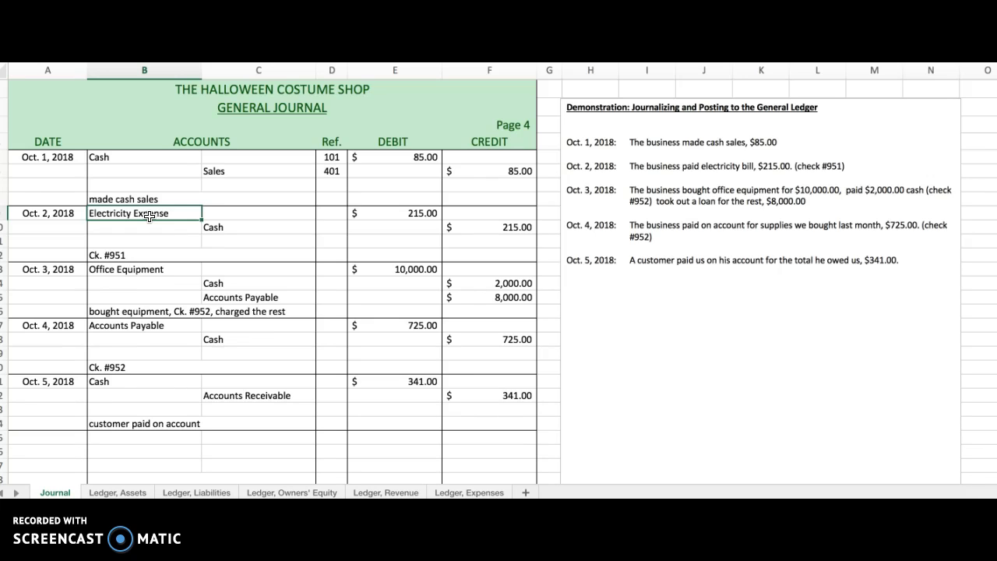
pyautogui.click(137, 214)
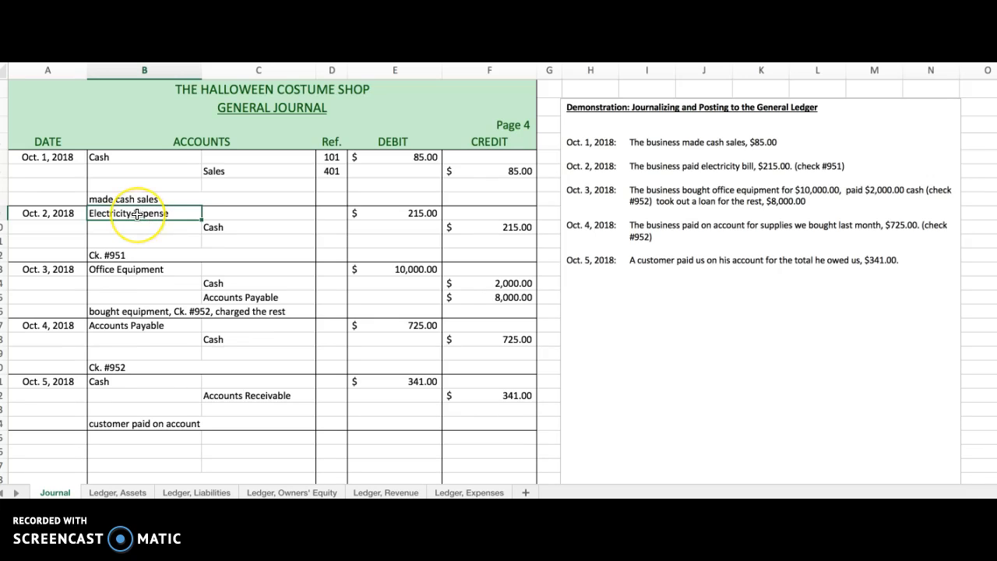
pyautogui.click(424, 214)
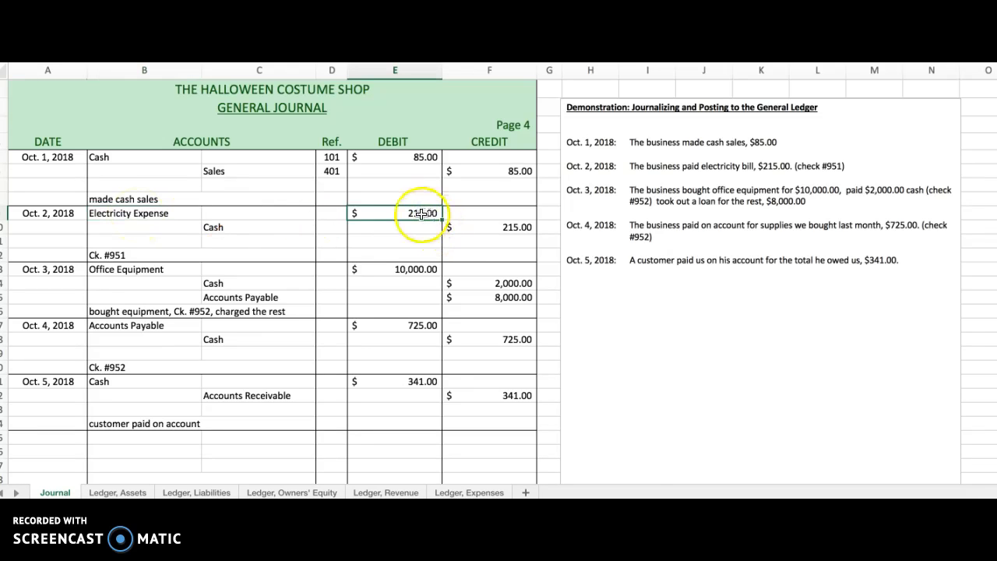
pyautogui.click(134, 212)
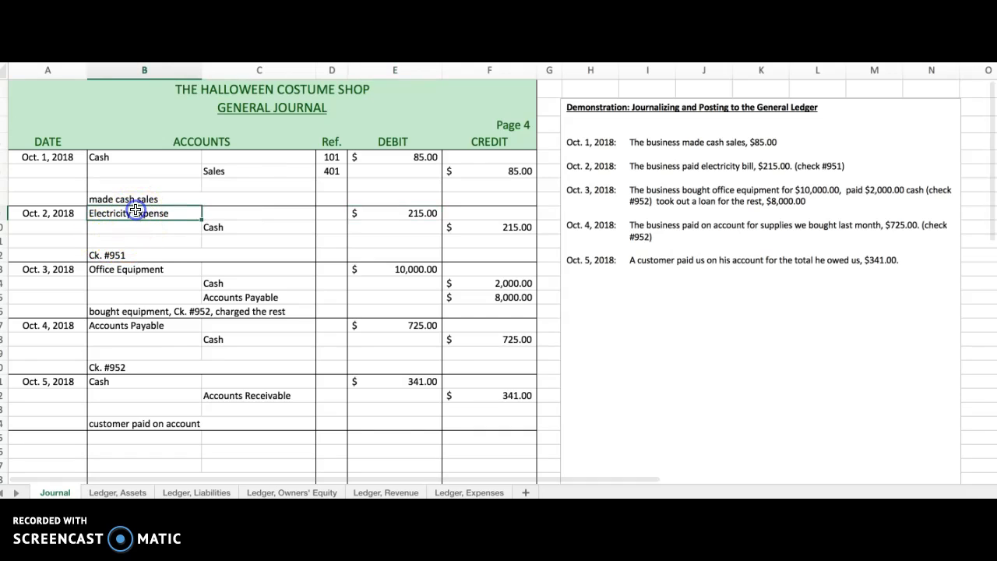
pyautogui.click(462, 491)
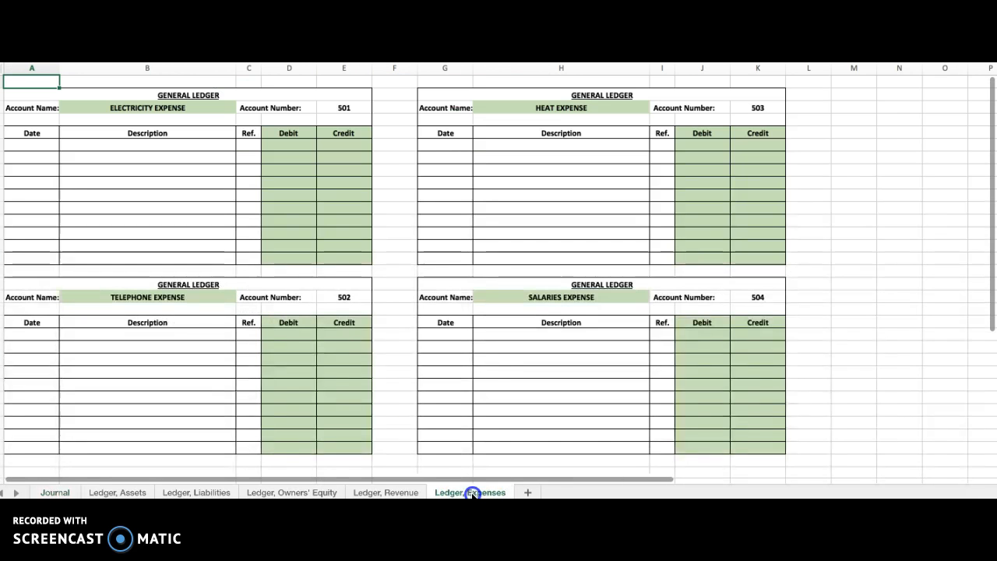
pyautogui.click(33, 143)
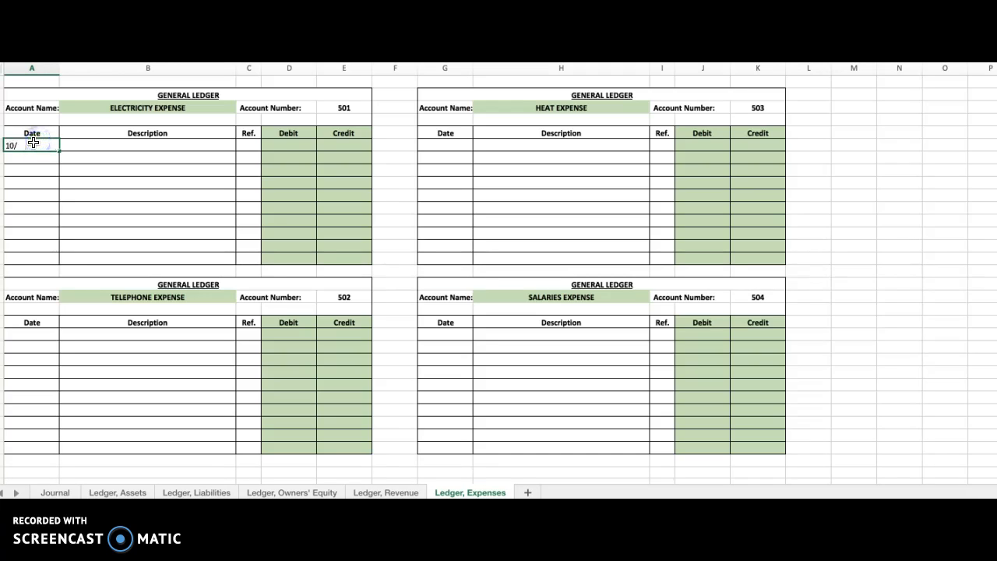
pyautogui.write('10/2/18')
pyautogui.press('Tab')
pyautogui.press('Tab')
pyautogui.press('Tab')
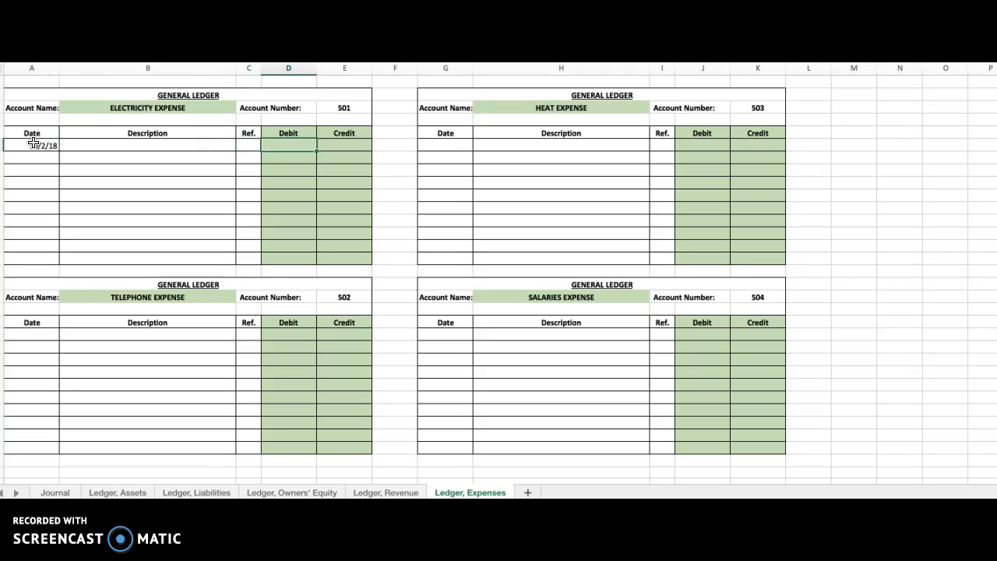
pyautogui.press('Return')
pyautogui.click(256, 145)
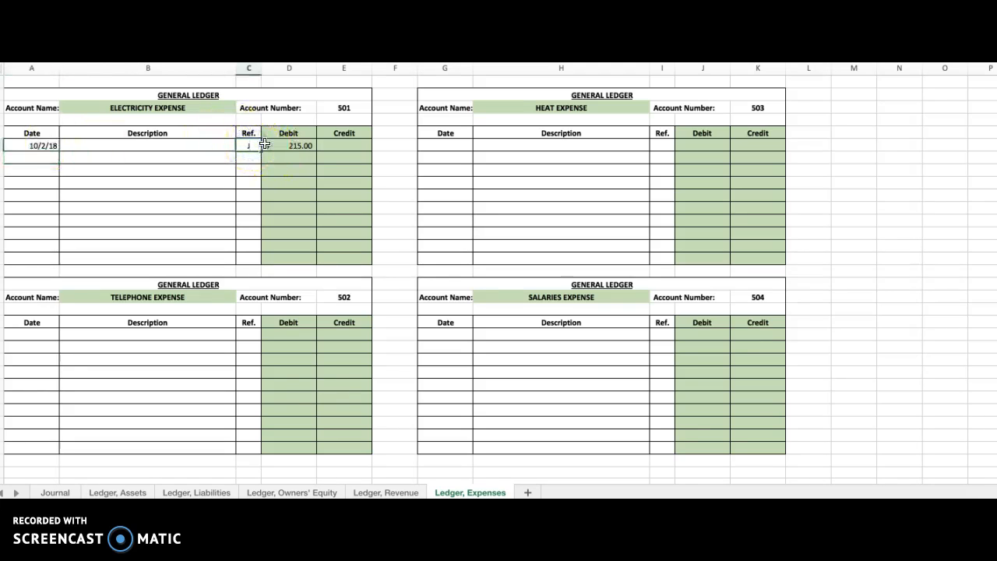
pyautogui.press('Return')
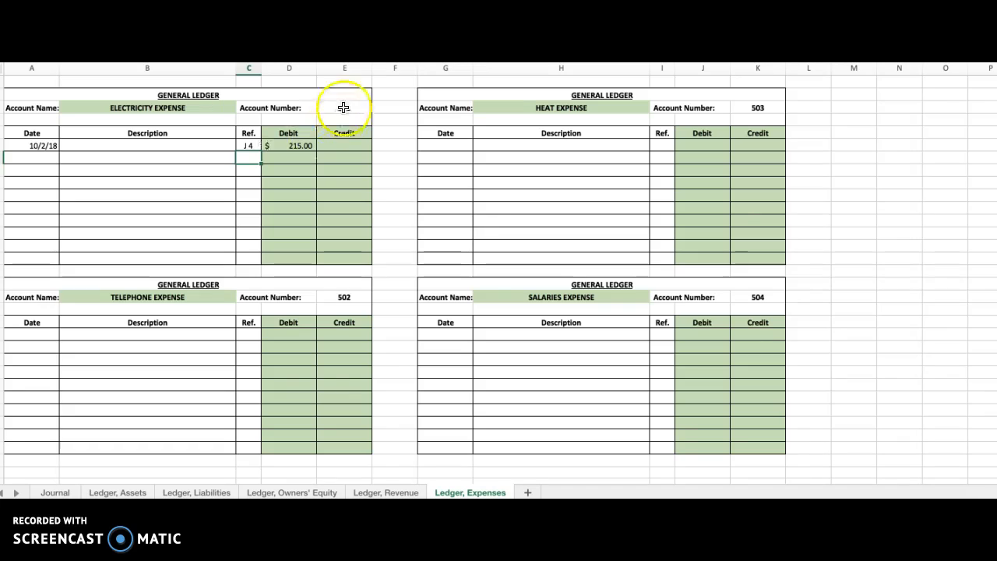
# In the general journal, enter 501 as the posting reference for the Oct. 2 Electricity Expense line.
pyautogui.click(348, 107)
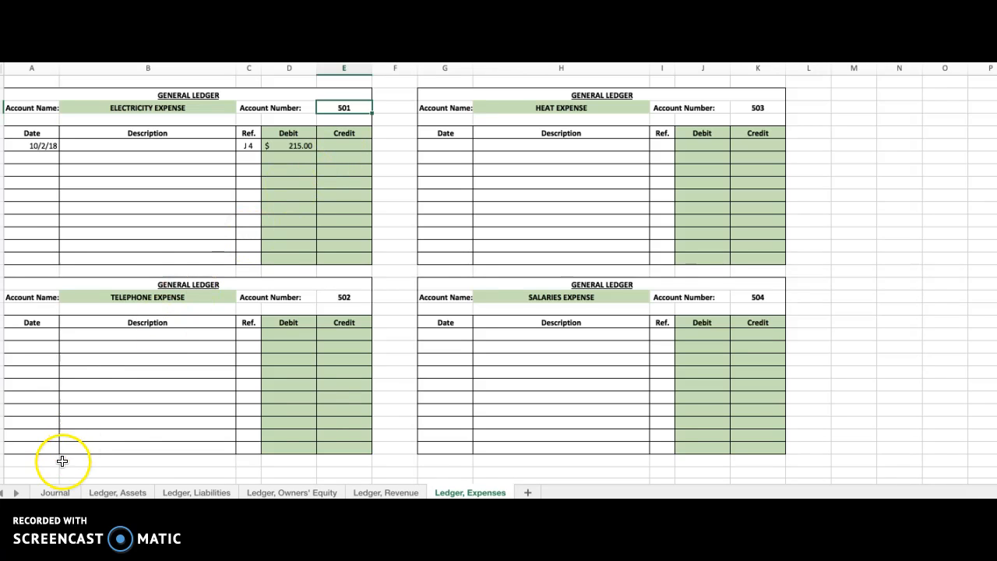
pyautogui.click(55, 492)
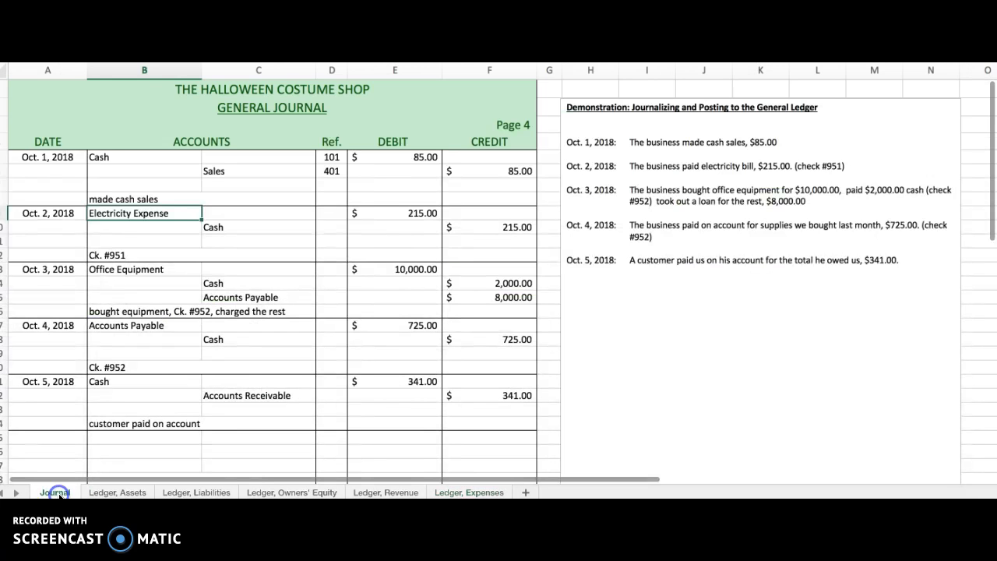
pyautogui.click(341, 215)
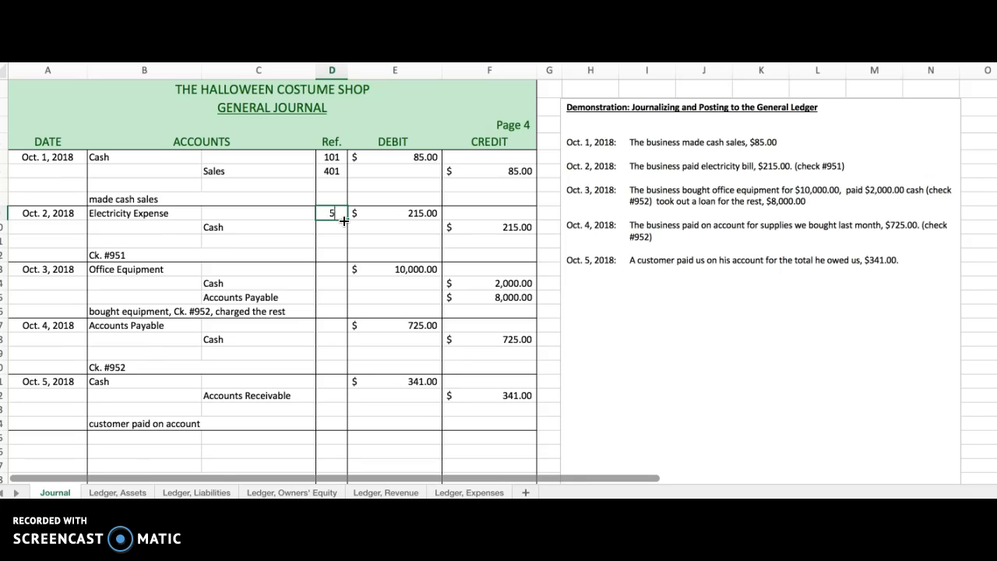
pyautogui.press('Return')
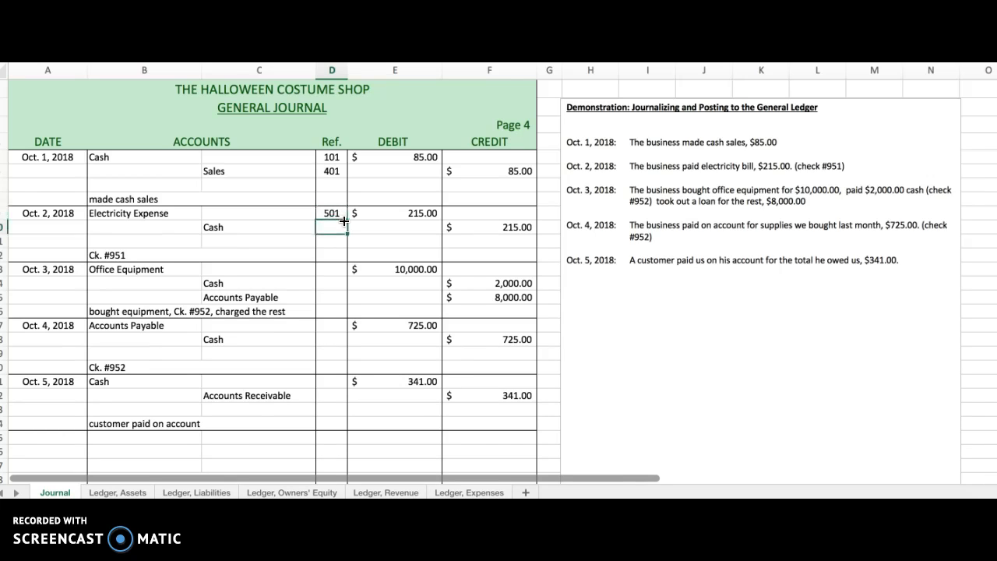
# Post the Oct. 2 electricity payment to the Cash ledger account, dated 10/2/18, with a credit of $215.00 and reference J 4.
pyautogui.click(115, 255)
pyautogui.click(334, 227)
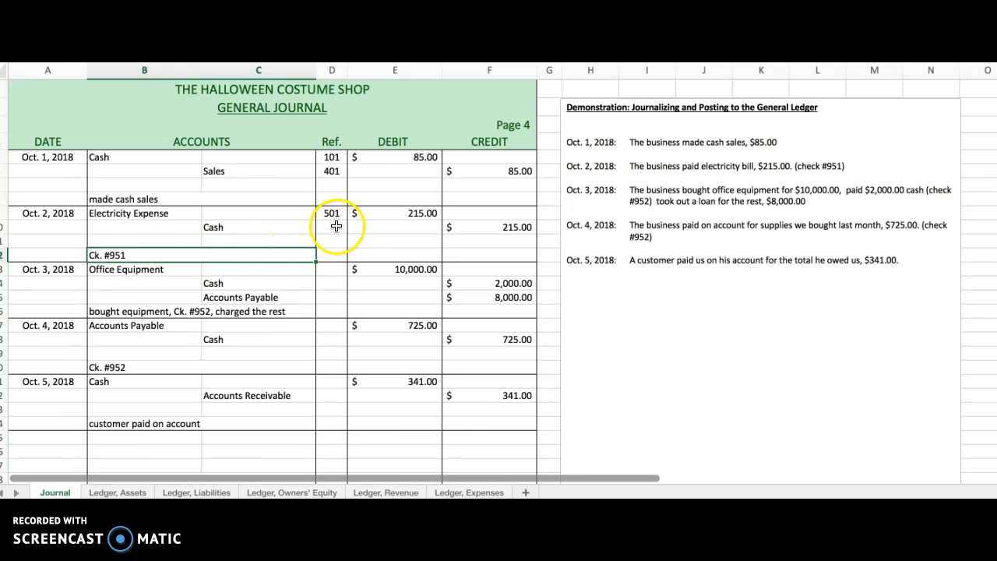
pyautogui.click(514, 227)
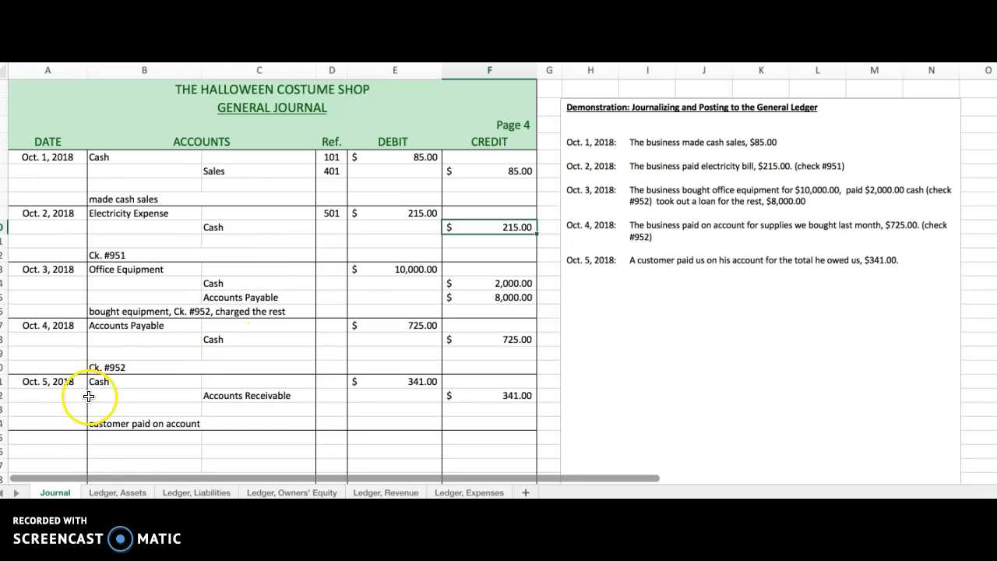
pyautogui.click(117, 492)
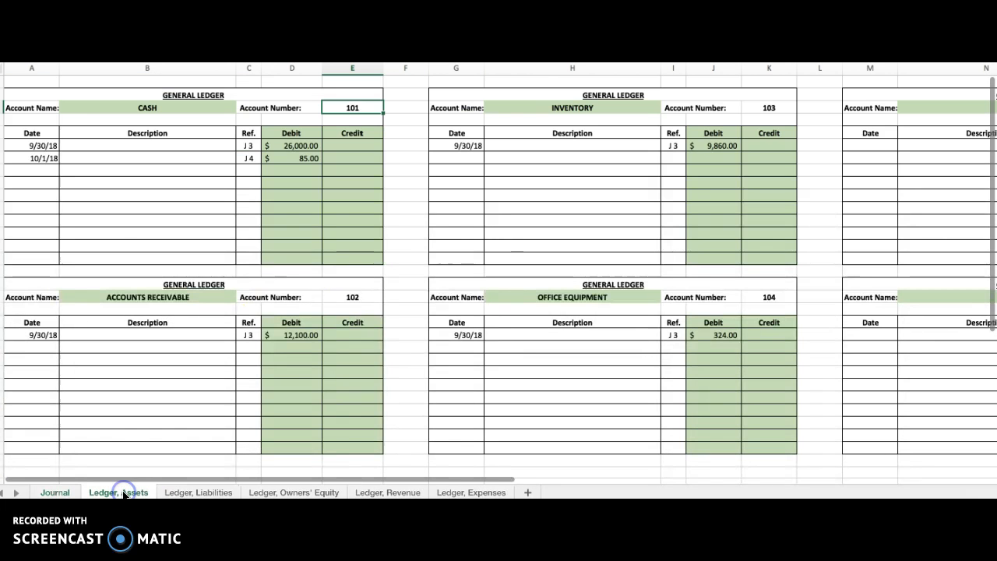
pyautogui.click(45, 171)
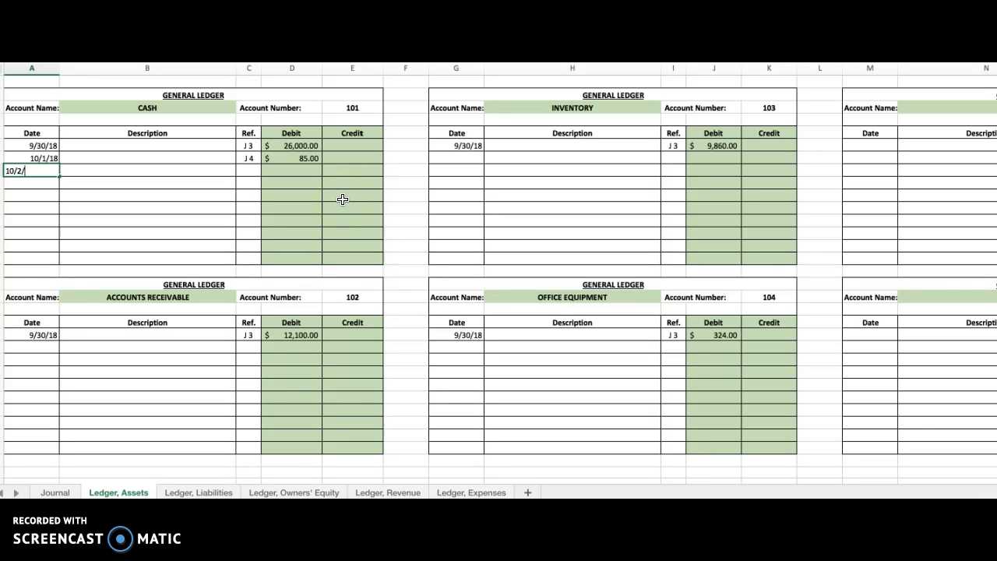
pyautogui.press('Tab')
pyautogui.press('Tab')
pyautogui.press('Tab')
pyautogui.press('Tab')
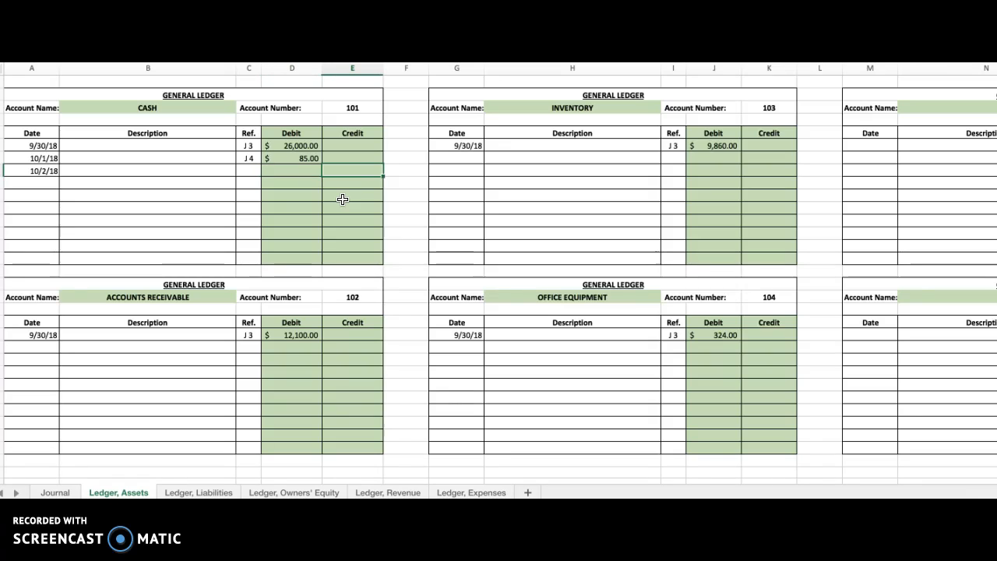
pyautogui.write('21')
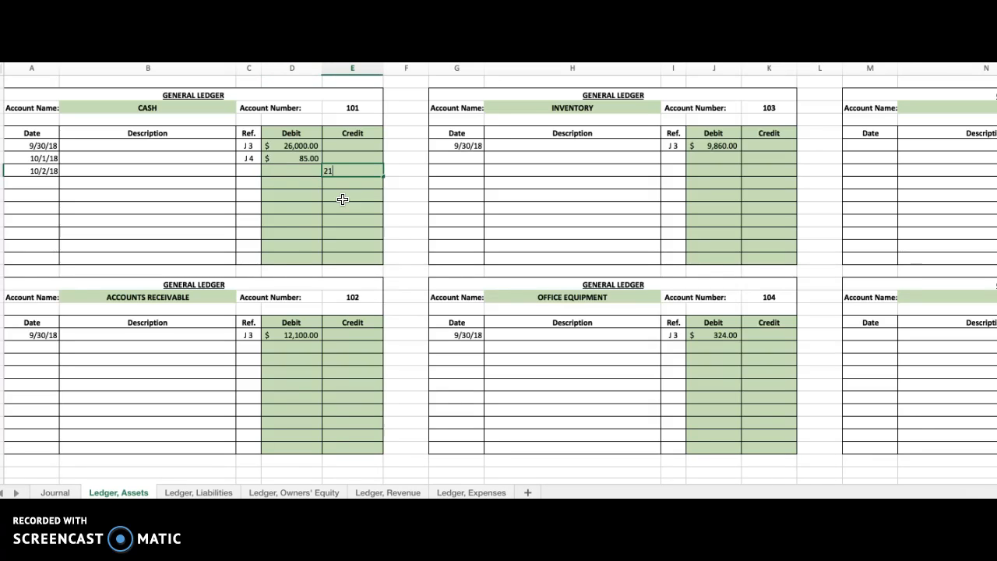
pyautogui.write('5')
pyautogui.press('Return')
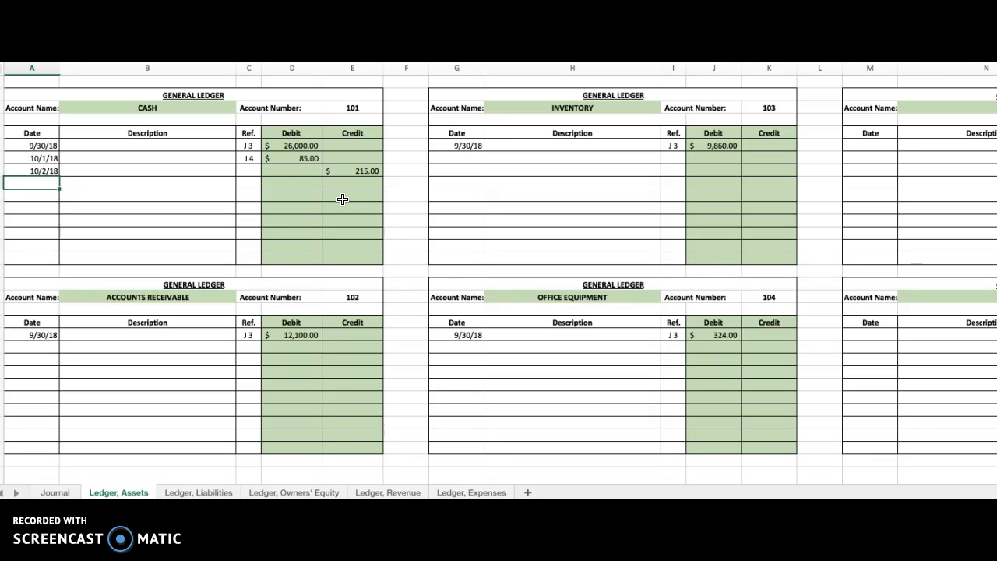
pyautogui.click(248, 170)
pyautogui.write('J 4')
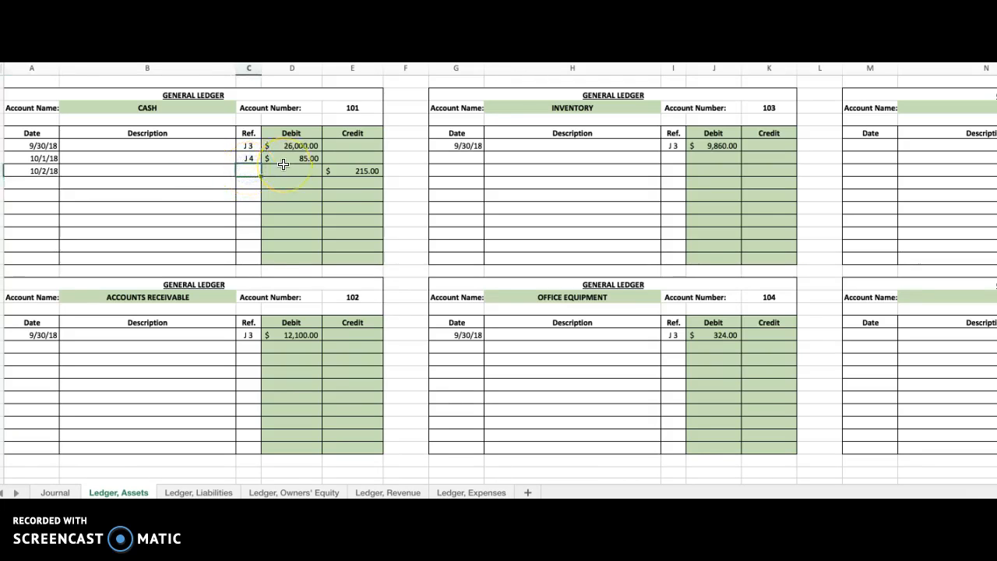
pyautogui.press('Return')
# In the general journal, enter 101 as the posting reference for the Oct. 2 Cash line.
pyautogui.hscroll(1, 283, 164)
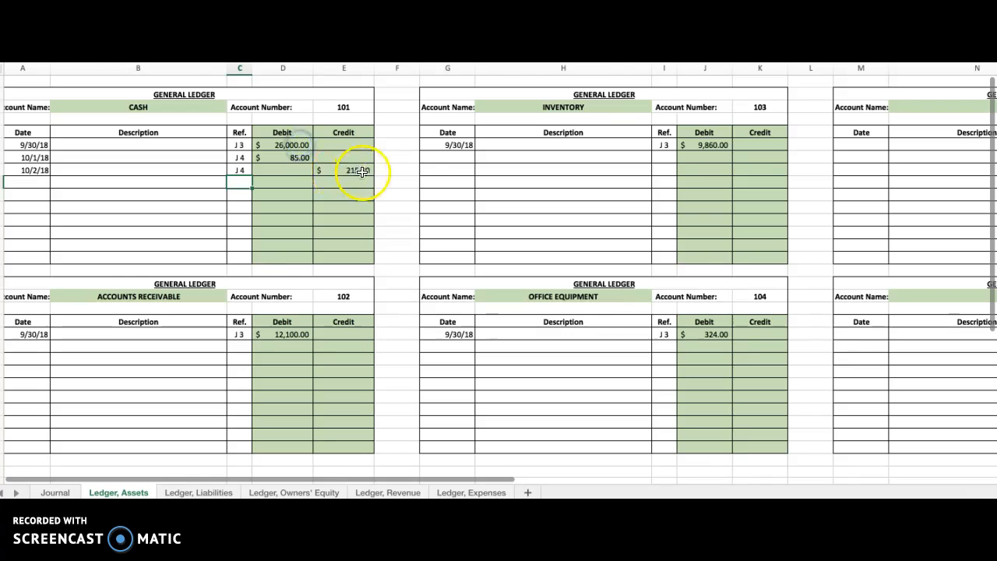
pyautogui.hscroll(-1, 257, 195)
pyautogui.hscroll(1, 218, 249)
pyautogui.click(60, 493)
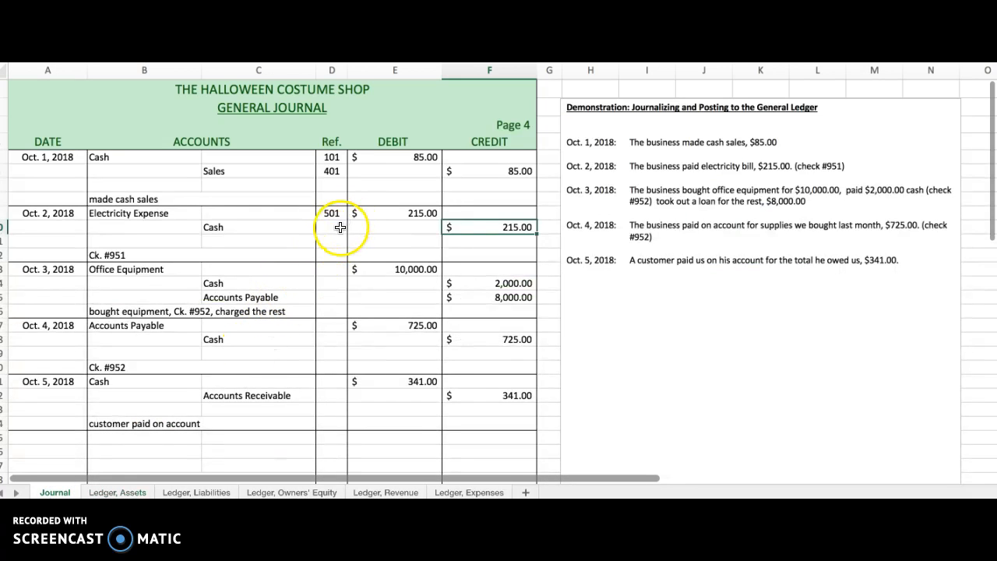
pyautogui.click(340, 227)
pyautogui.write('101')
pyautogui.press('Return')
# Post the Oct. 3 equipment purchase to the Office Equipment ledger account, dated 10/3/18, with a debit of $10,000.00 and reference J 4.
pyautogui.click(333, 271)
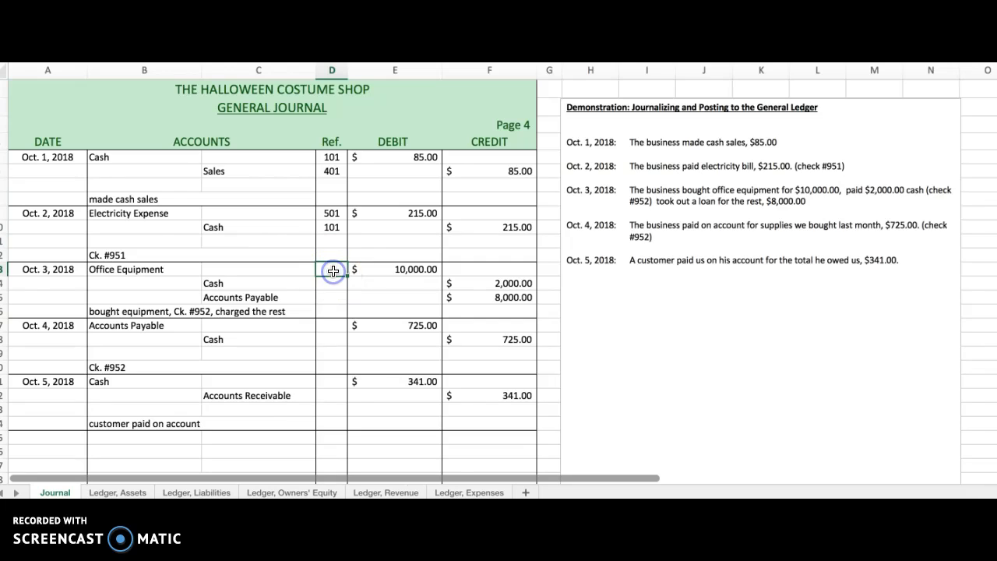
pyautogui.click(327, 278)
pyautogui.click(113, 492)
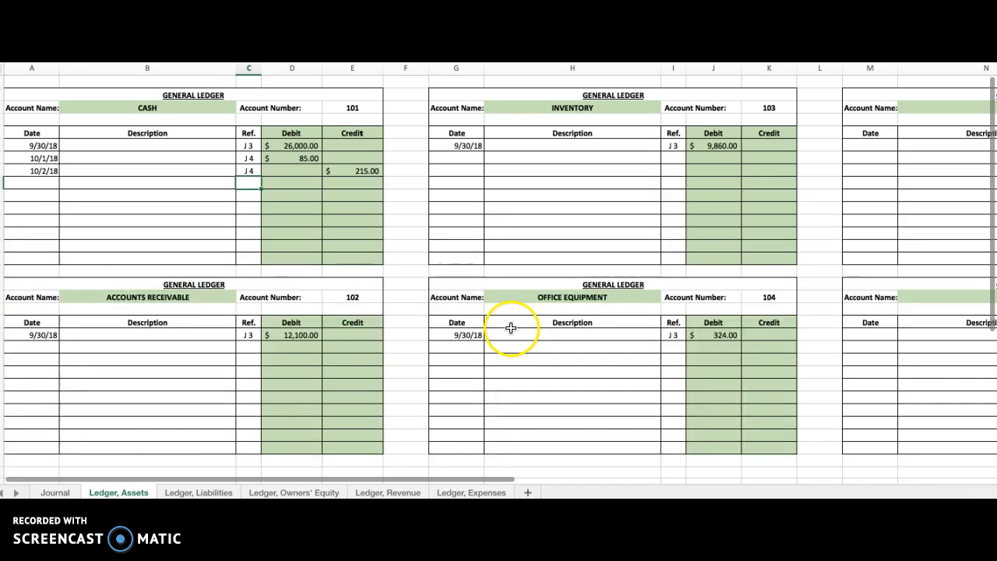
pyautogui.click(575, 298)
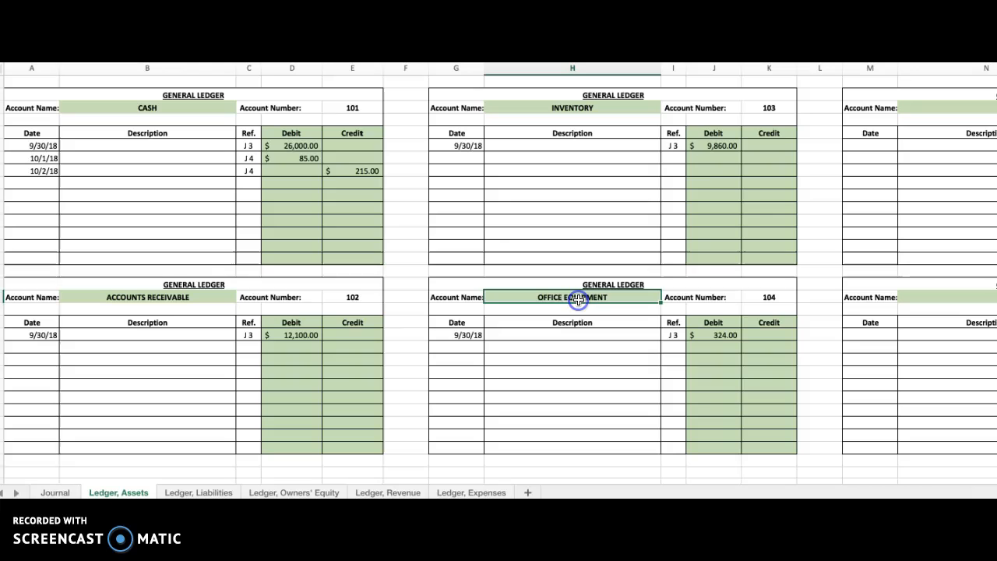
pyautogui.click(464, 346)
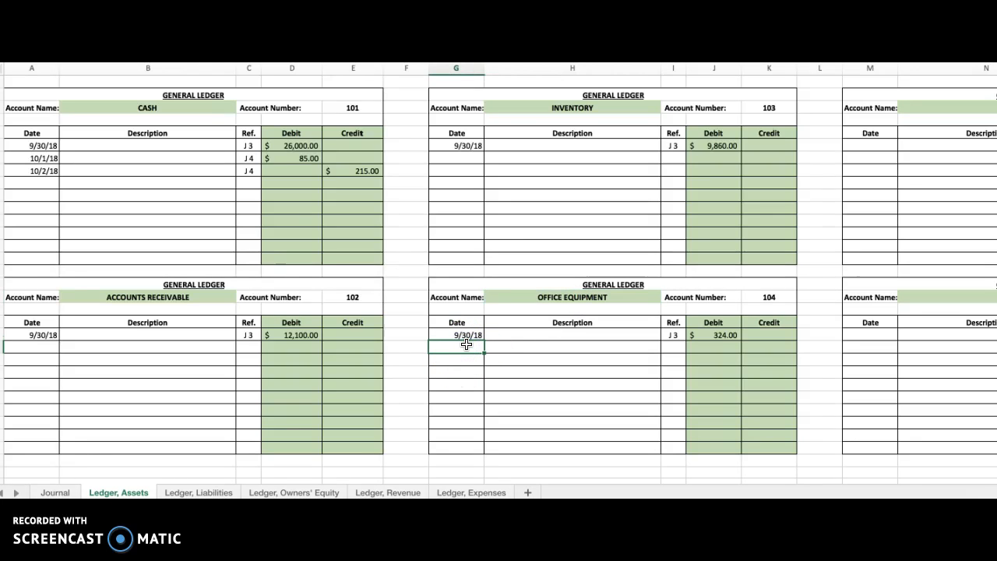
pyautogui.write('10/3/18')
pyautogui.press('Tab')
pyautogui.press('Tab')
pyautogui.press('Tab')
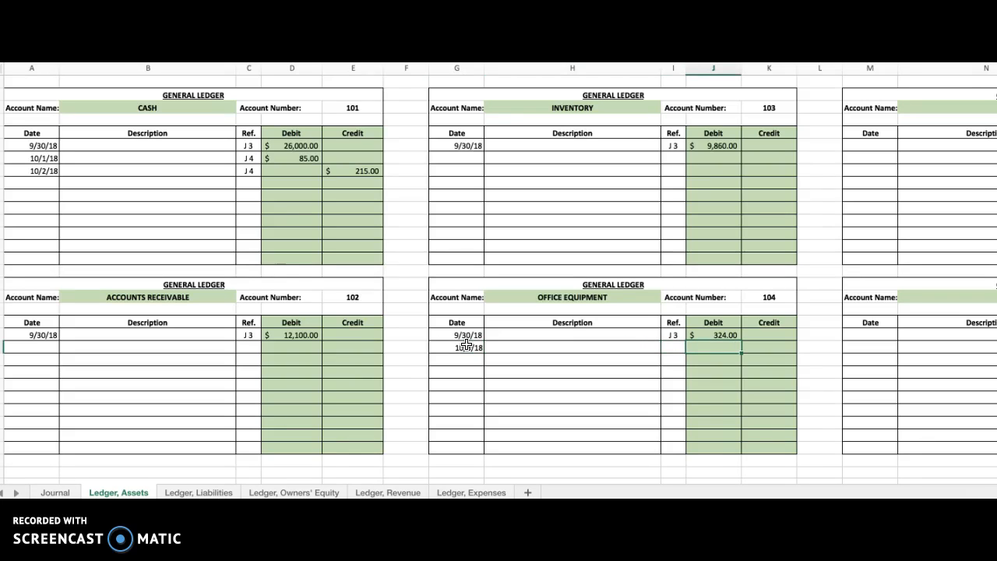
pyautogui.write('10,000')
pyautogui.press('Return')
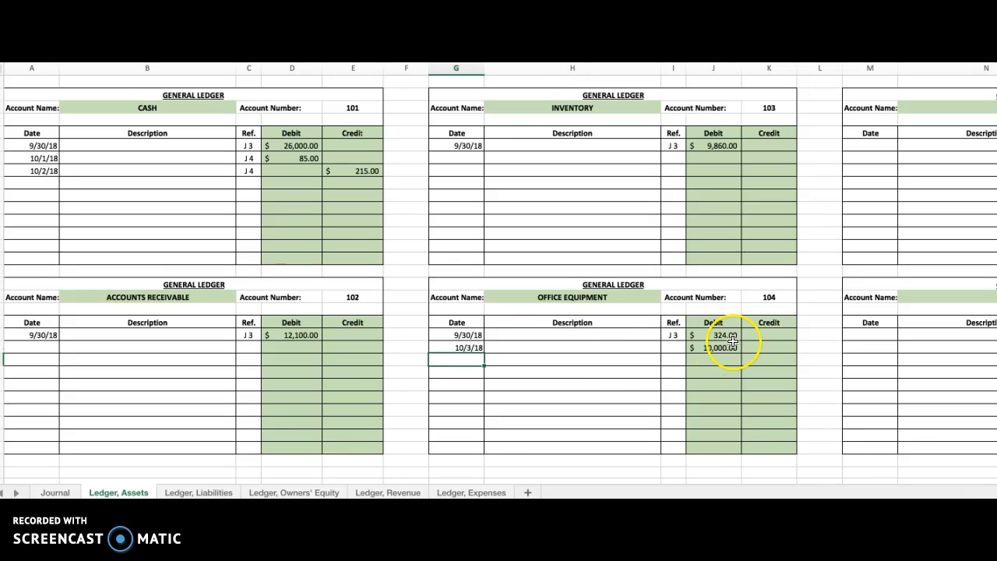
pyautogui.click(675, 348)
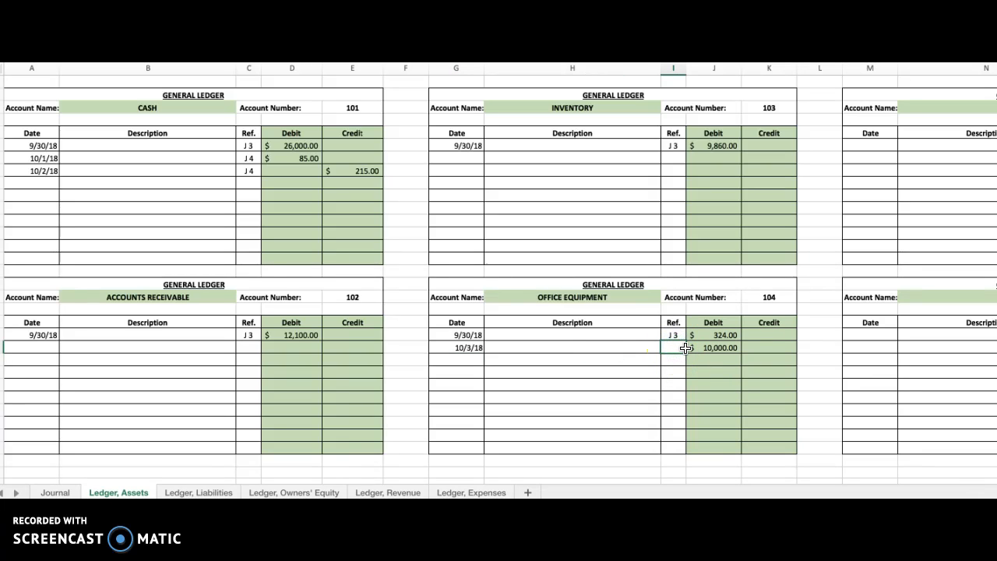
pyautogui.write('J 4')
pyautogui.press('Return')
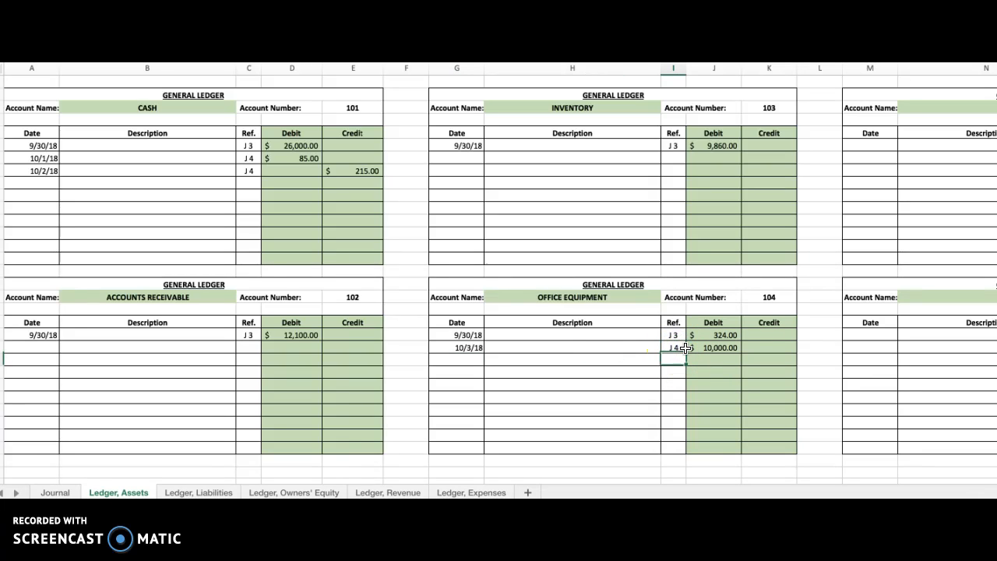
# In the general journal, enter 104 as the posting reference for the Oct. 3 Office Equipment line.
pyautogui.click(769, 296)
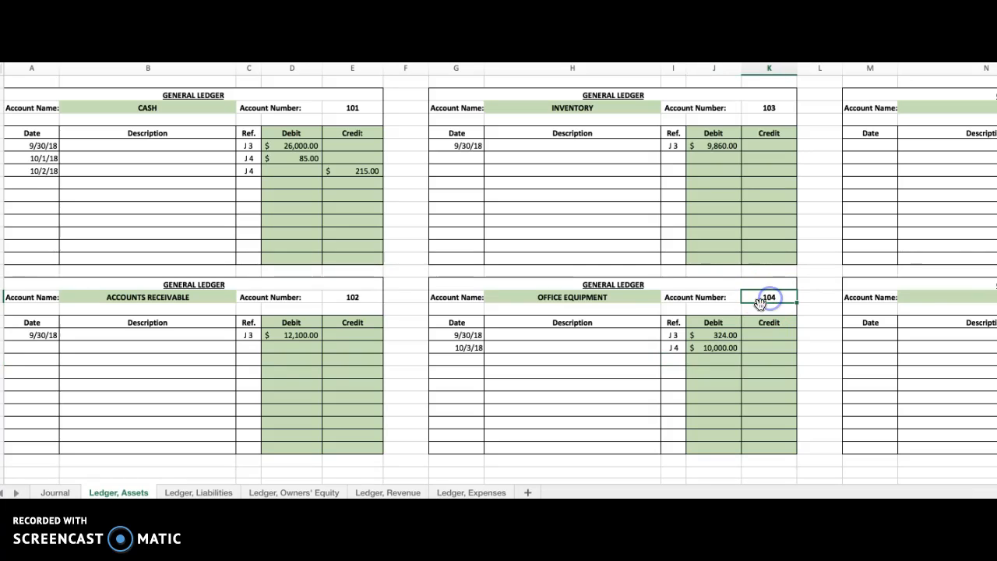
pyautogui.click(55, 493)
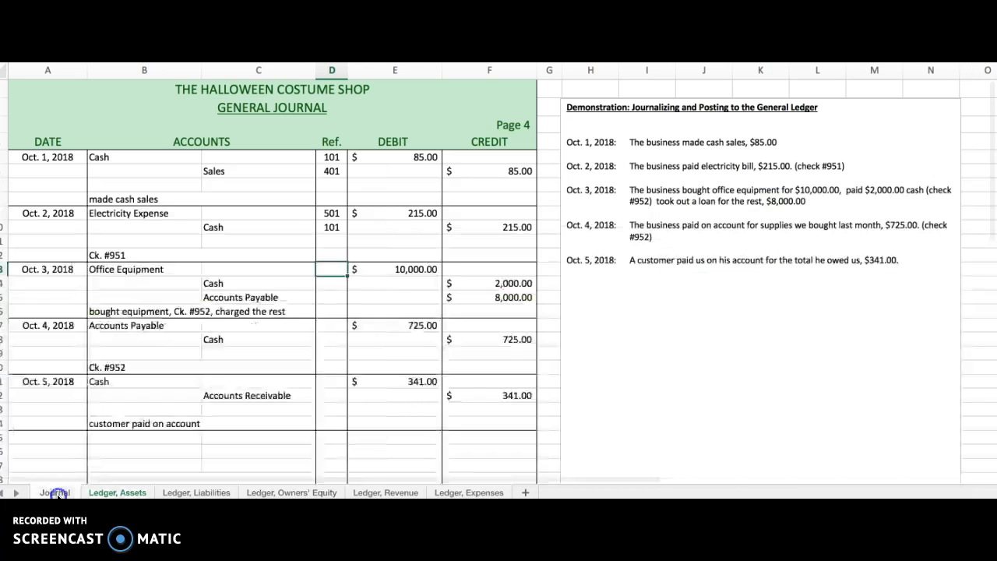
pyautogui.write('104')
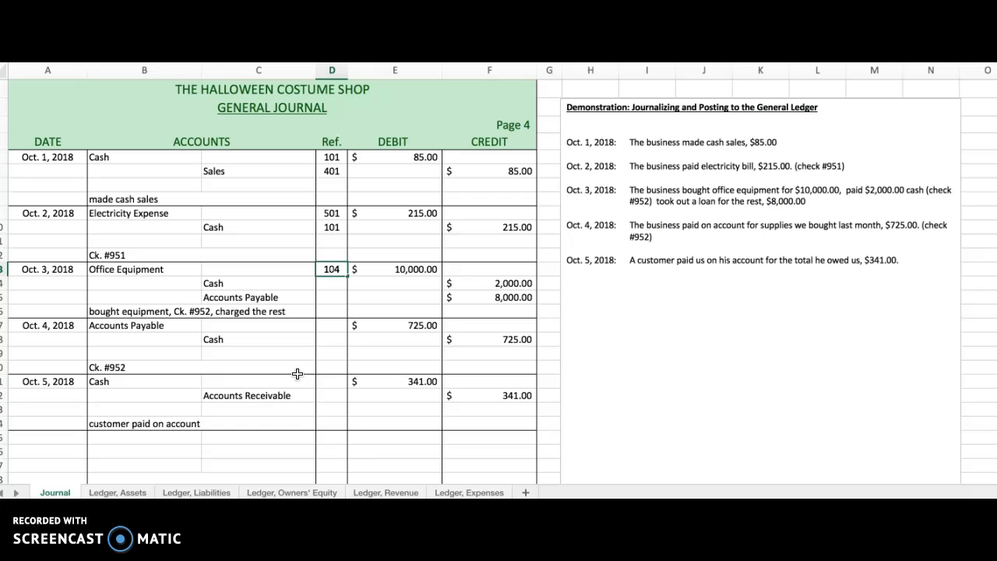
pyautogui.press('Return')
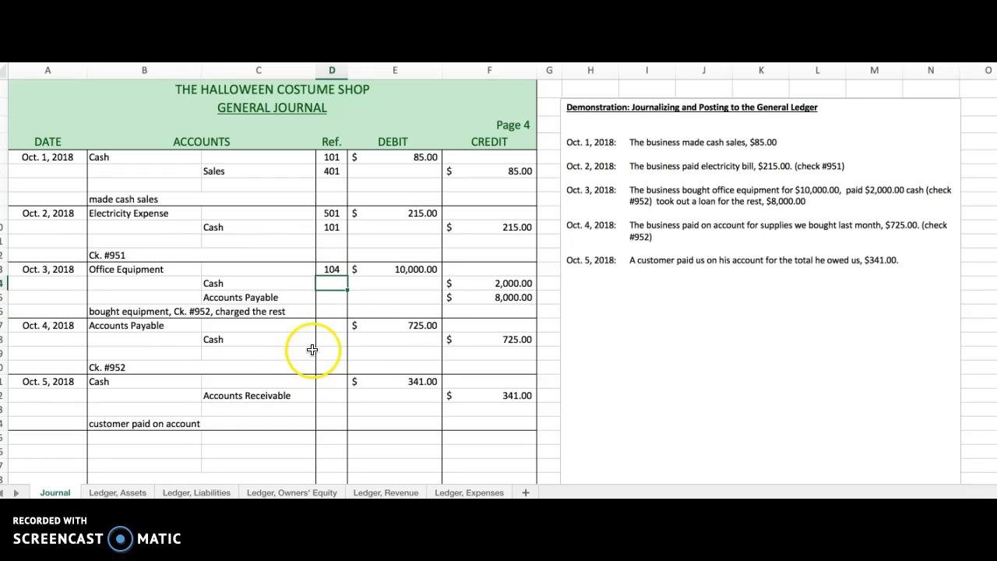
# Post the Oct. 3 cash payment to the Cash ledger account, dated 10/3/18, with a credit of $2,000.00 and reference J 4.
pyautogui.click(116, 493)
pyautogui.click(119, 493)
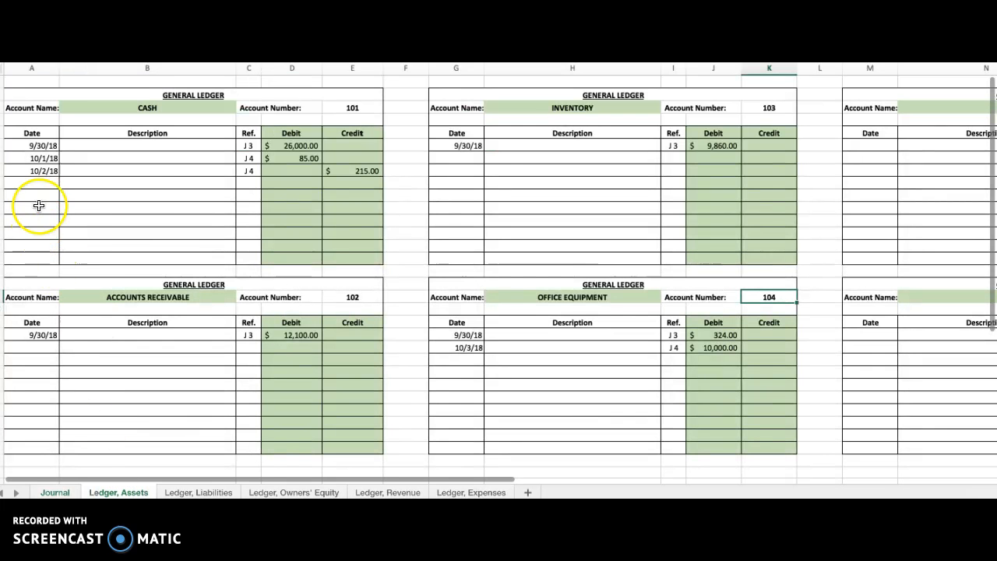
pyautogui.click(44, 182)
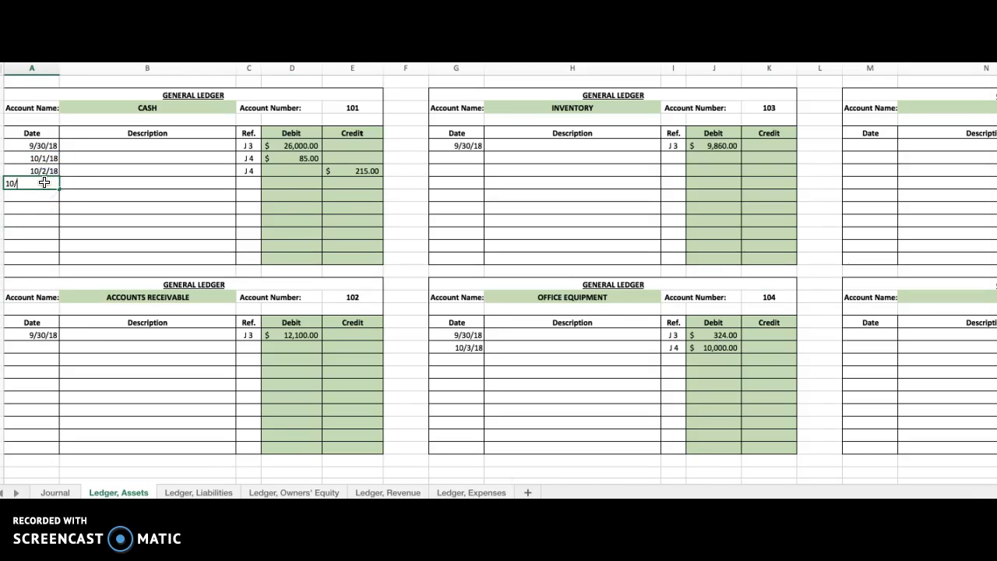
pyautogui.write('10/3')
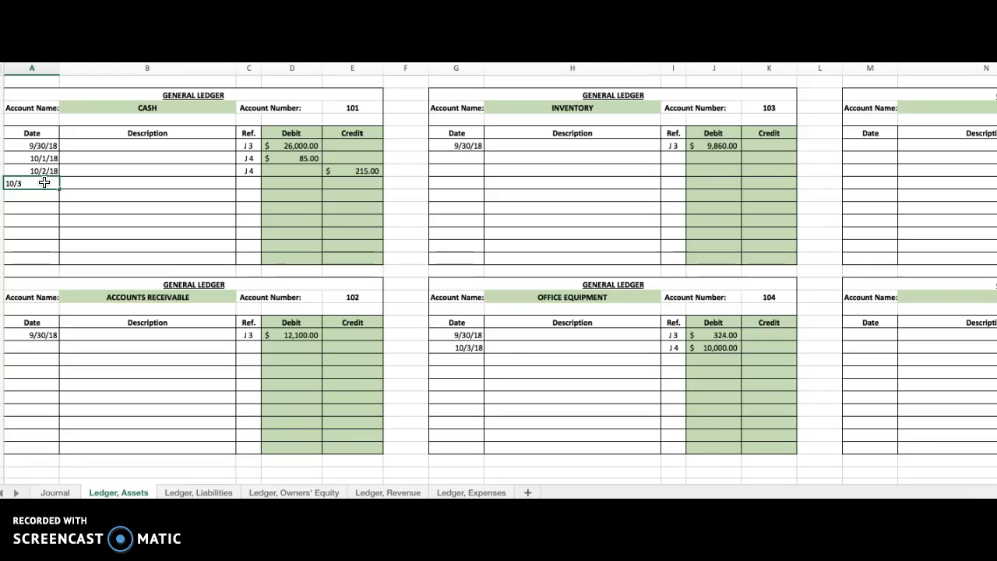
pyautogui.press('Tab')
pyautogui.press('Tab')
pyautogui.press('Tab')
pyautogui.press('Tab')
pyautogui.write('2000')
pyautogui.press('Return')
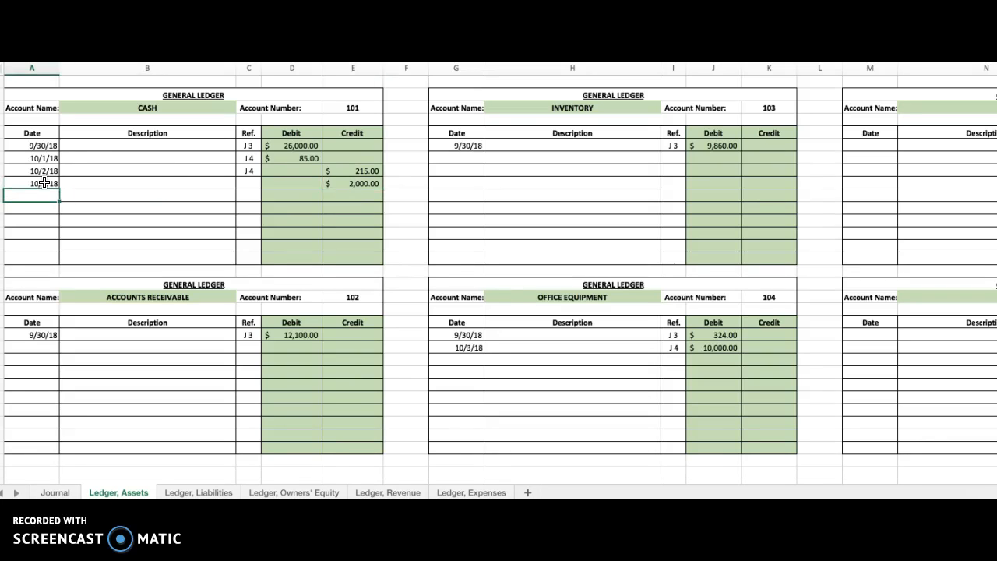
pyautogui.click(256, 182)
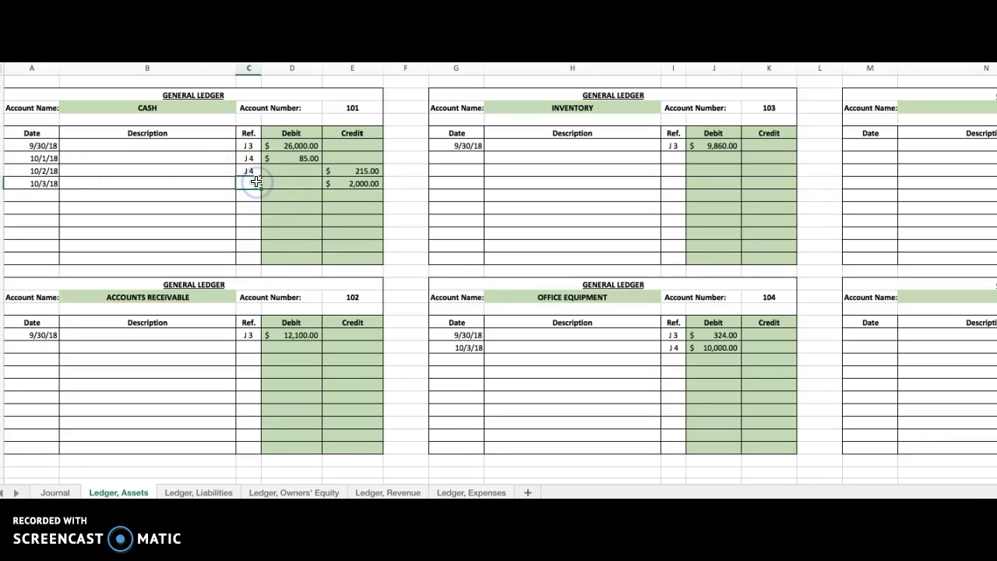
pyautogui.write('J 4')
pyautogui.press('Return')
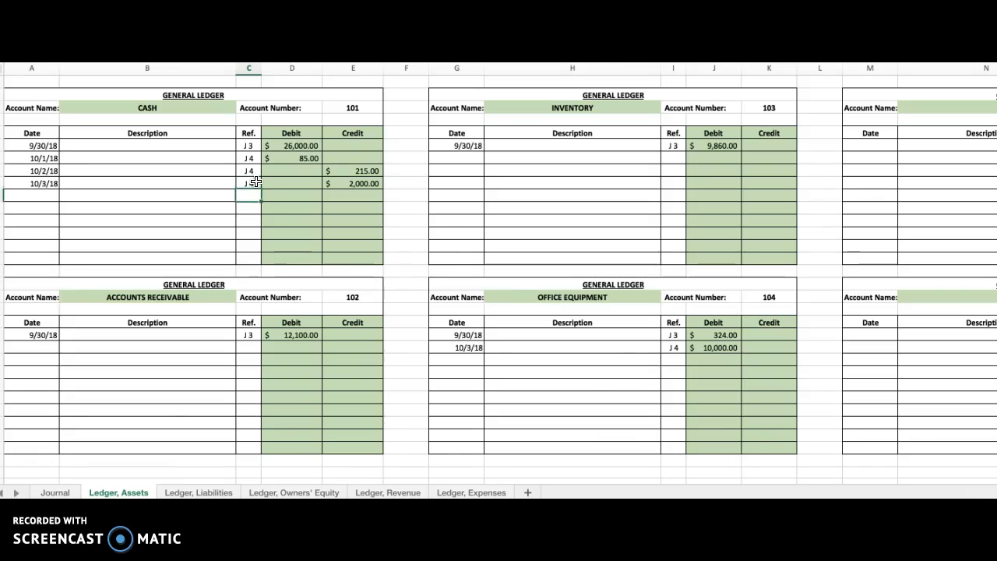
# In the general journal, enter 101 as the posting reference for the Oct. 3 Cash line.
pyautogui.hscroll(2, 257, 182)
pyautogui.hscroll(-2, 205, 367)
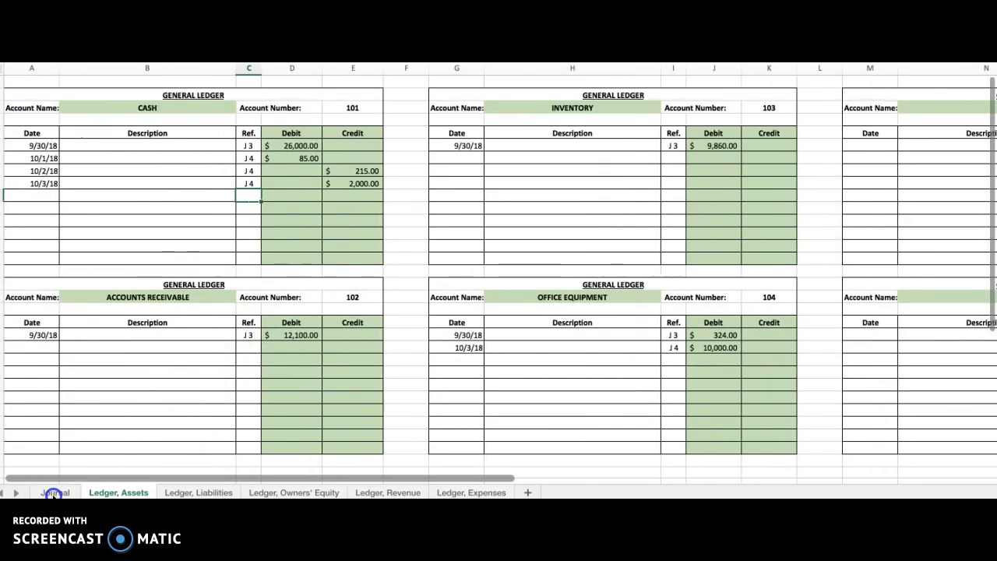
pyautogui.click(53, 494)
pyautogui.click(334, 285)
pyautogui.write('1')
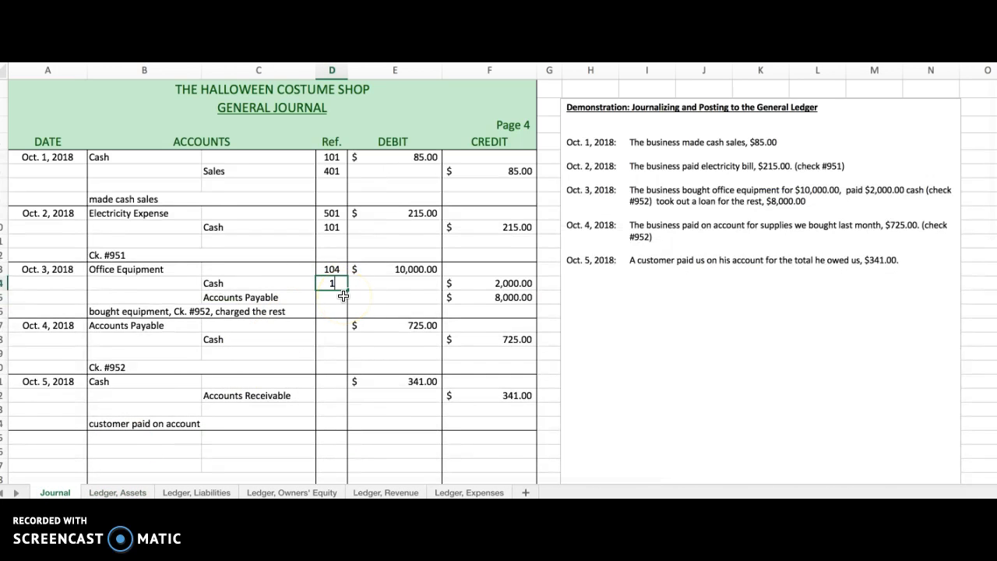
pyautogui.write('01')
pyautogui.press('Return')
pyautogui.click(333, 303)
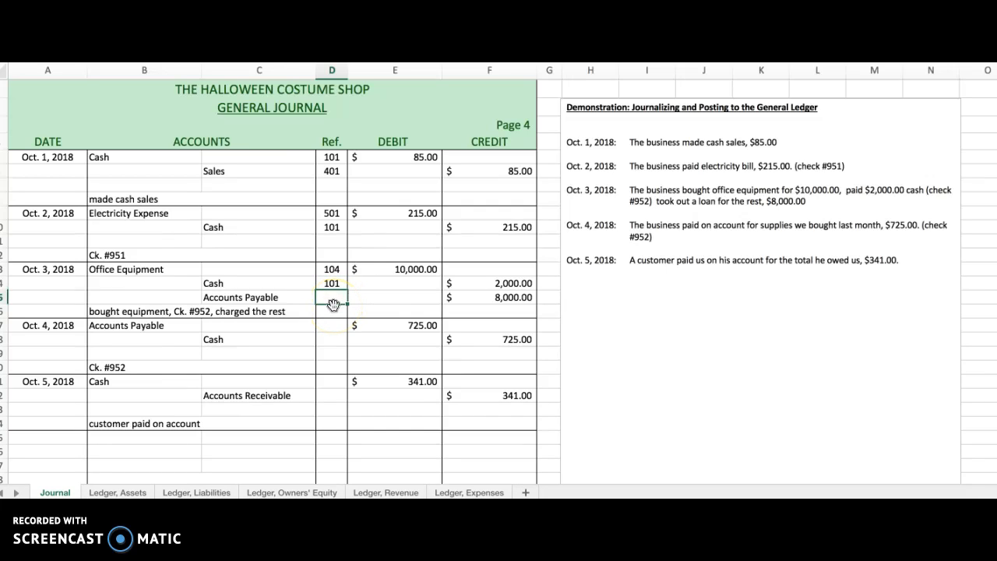
# Post the Oct. 3 charged balance to the Accounts Payable ledger account, dated 10/3/18, with a credit of $8,000.00 and reference j 4.
pyautogui.click(498, 297)
pyautogui.click(332, 298)
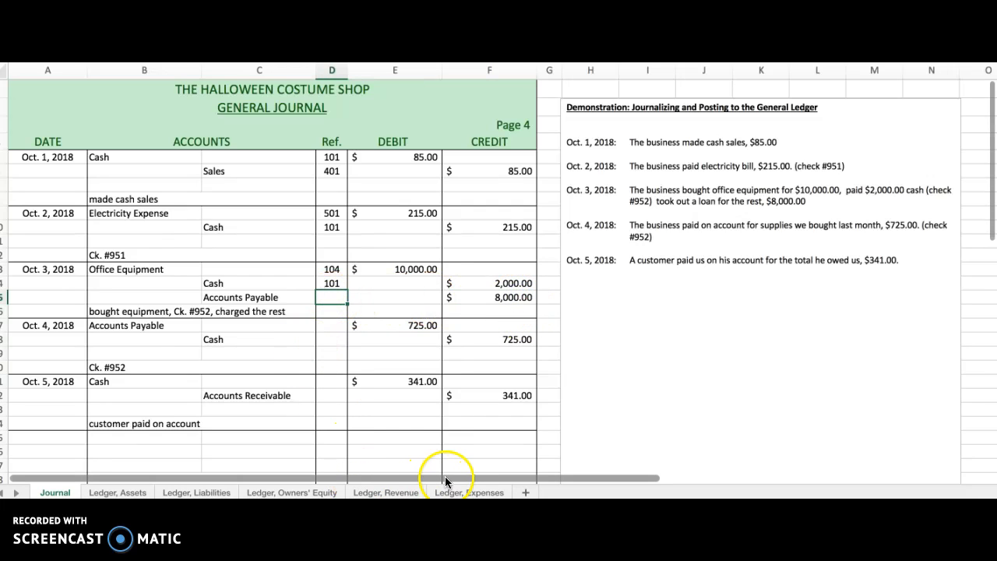
pyautogui.click(195, 490)
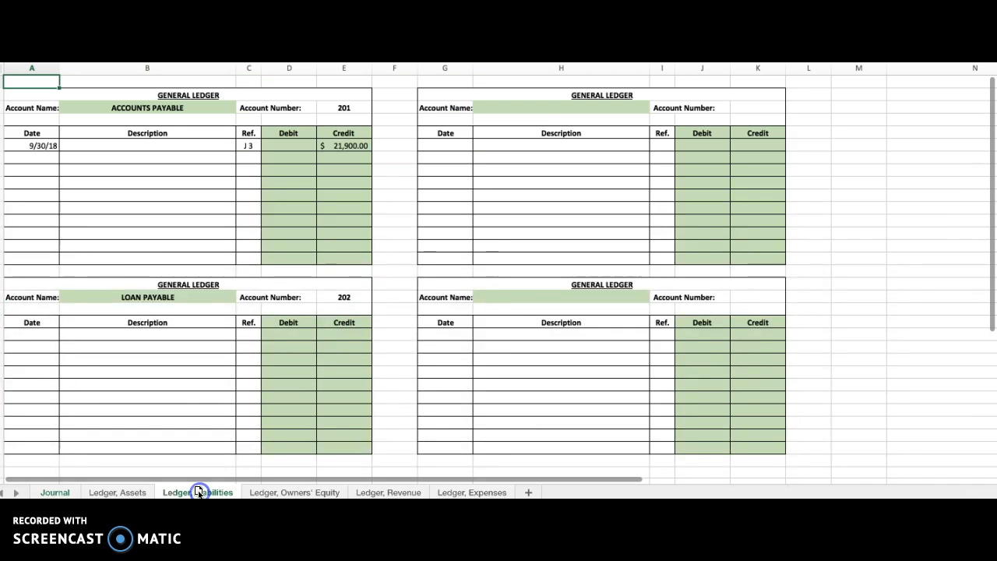
pyautogui.click(38, 156)
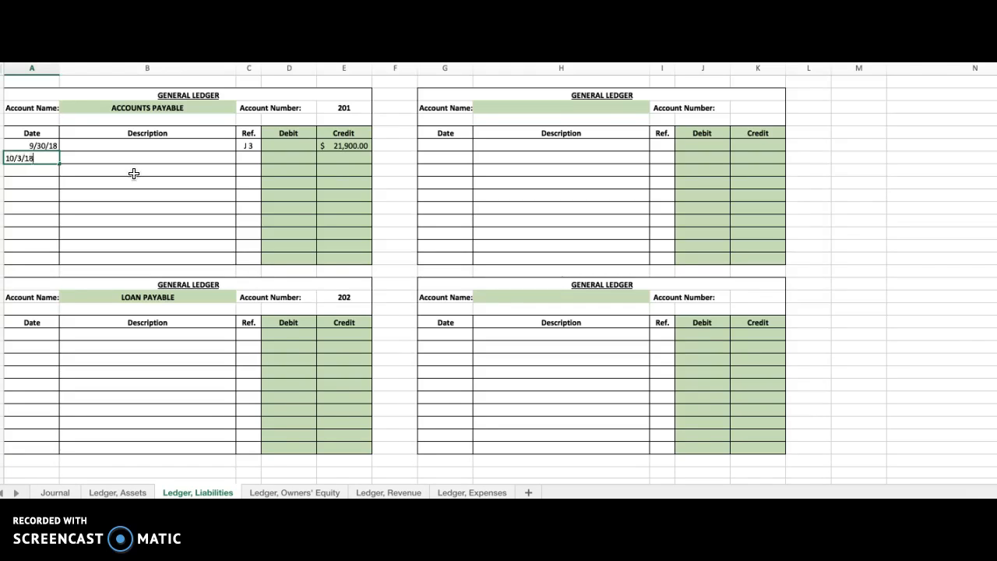
pyautogui.press('Tab')
pyautogui.press('Tab')
pyautogui.press('Tab')
pyautogui.press('Tab')
pyautogui.press('Tab')
pyautogui.press('Left')
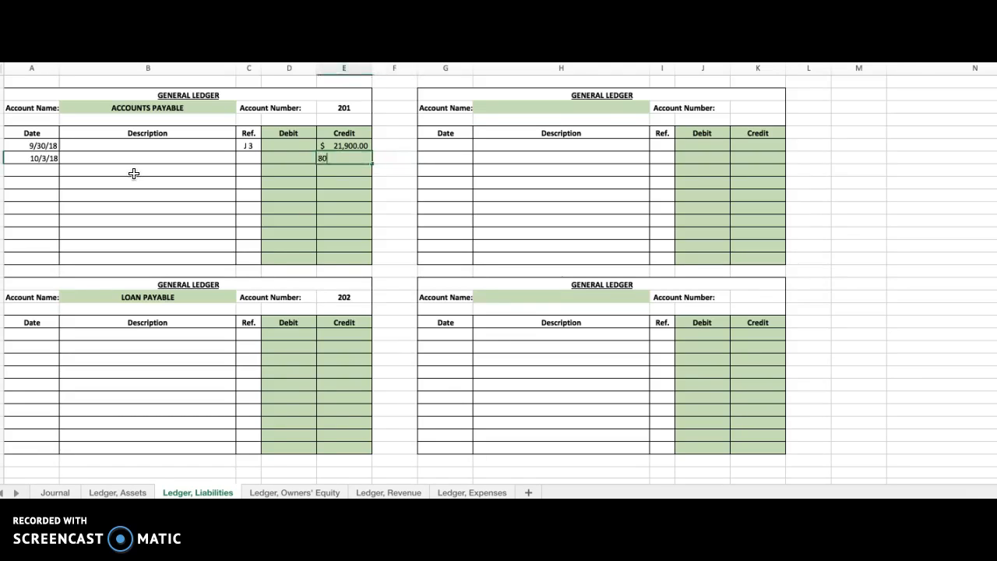
pyautogui.write('8000')
pyautogui.press('Return')
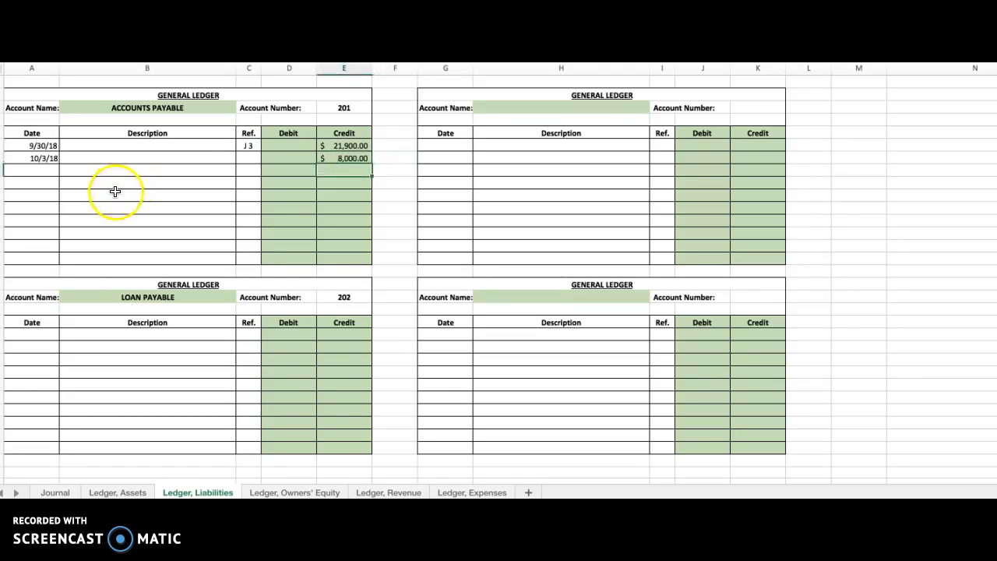
pyautogui.click(249, 159)
pyautogui.click(290, 160)
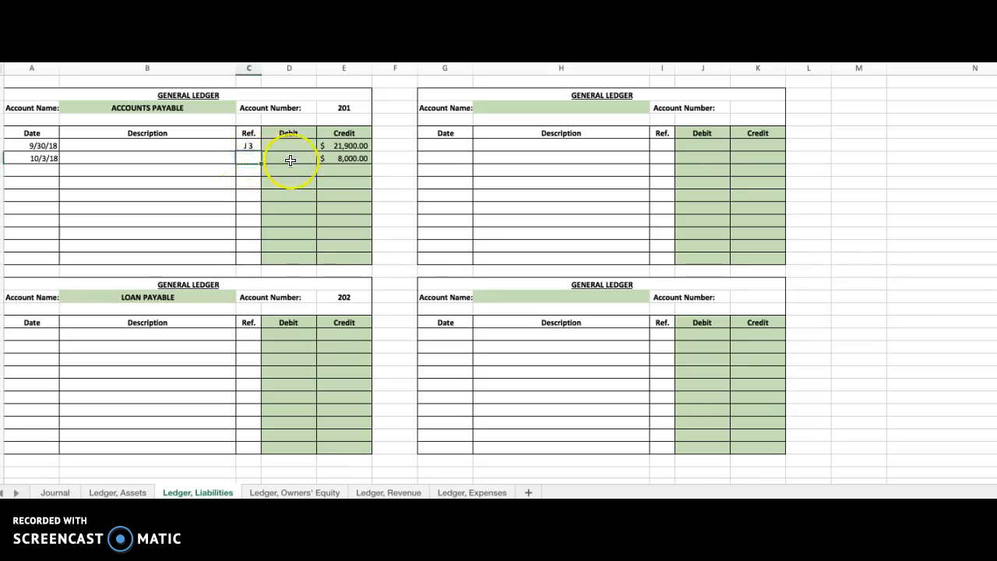
pyautogui.press('Return')
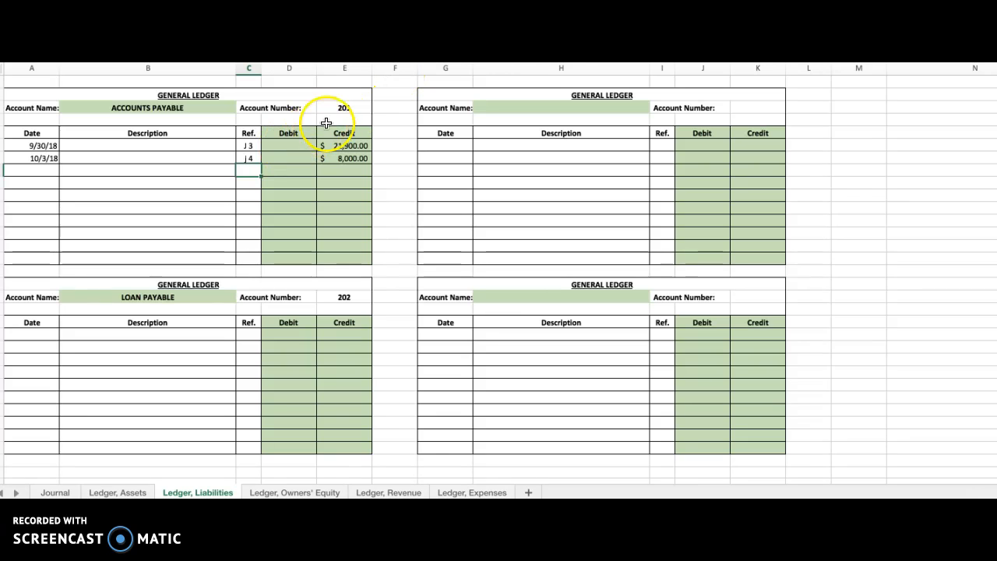
# In the general journal, enter 201 as the posting reference for the Oct. 3 Accounts Payable line.
pyautogui.click(348, 105)
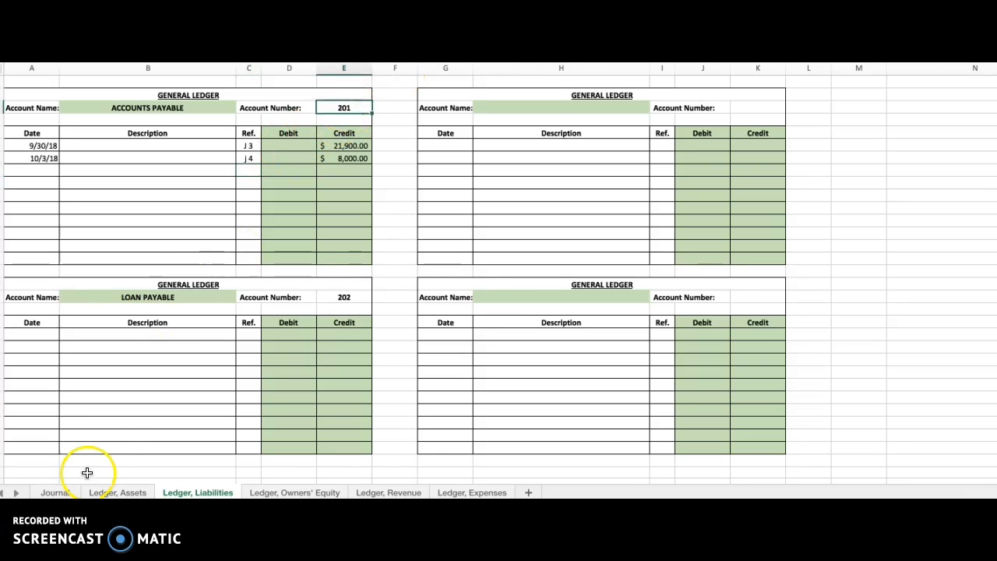
pyautogui.click(55, 493)
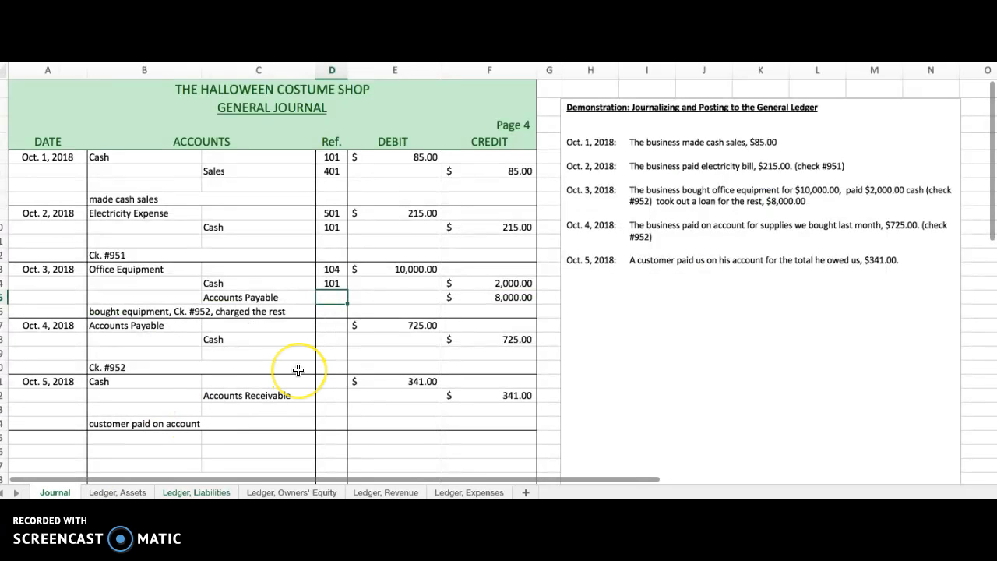
pyautogui.write('201')
pyautogui.press('Return')
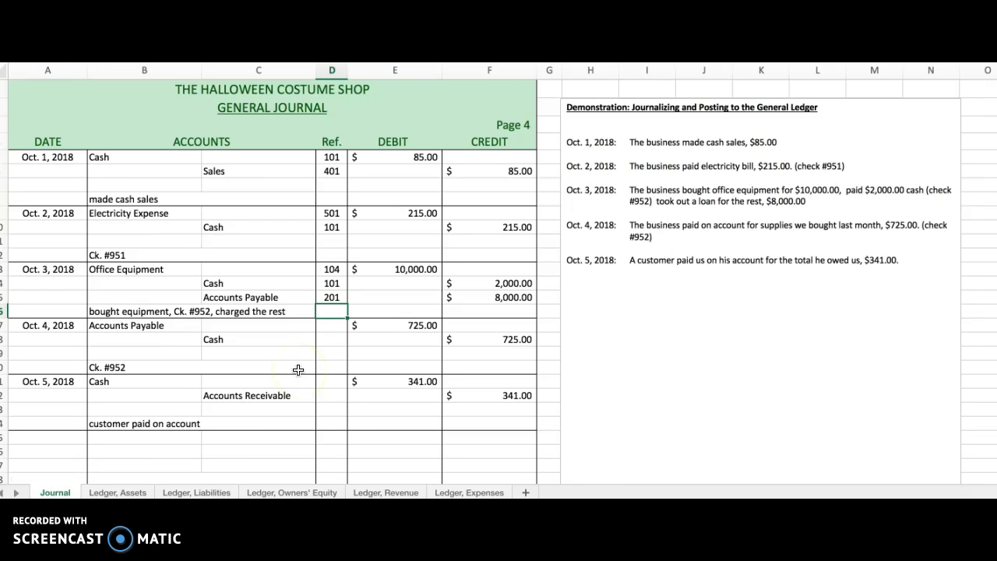
# Post the Oct. 4 payment on account to the Accounts Payable ledger account, dated 10/4/18, with a debit of $725.00.
pyautogui.click(330, 327)
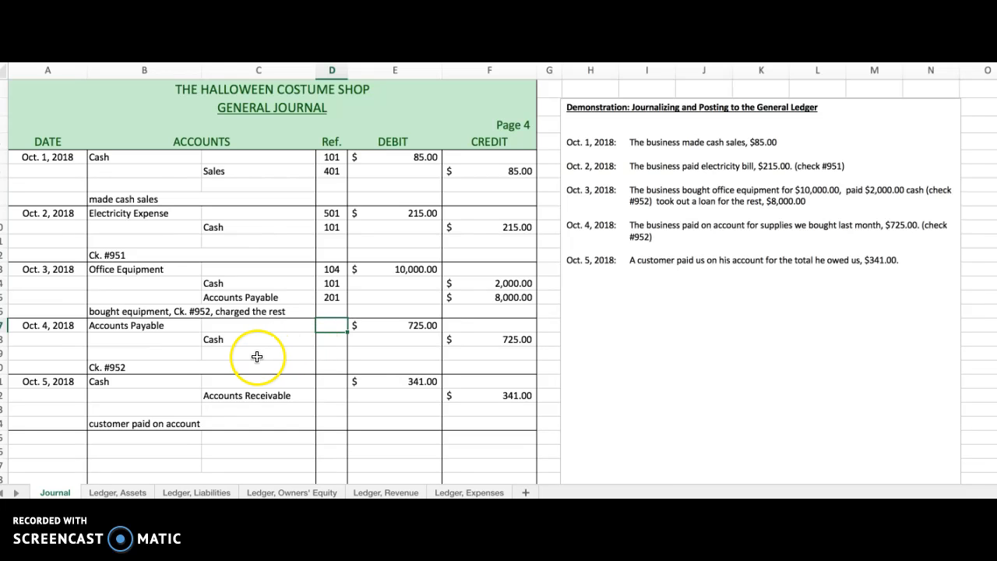
pyautogui.click(204, 493)
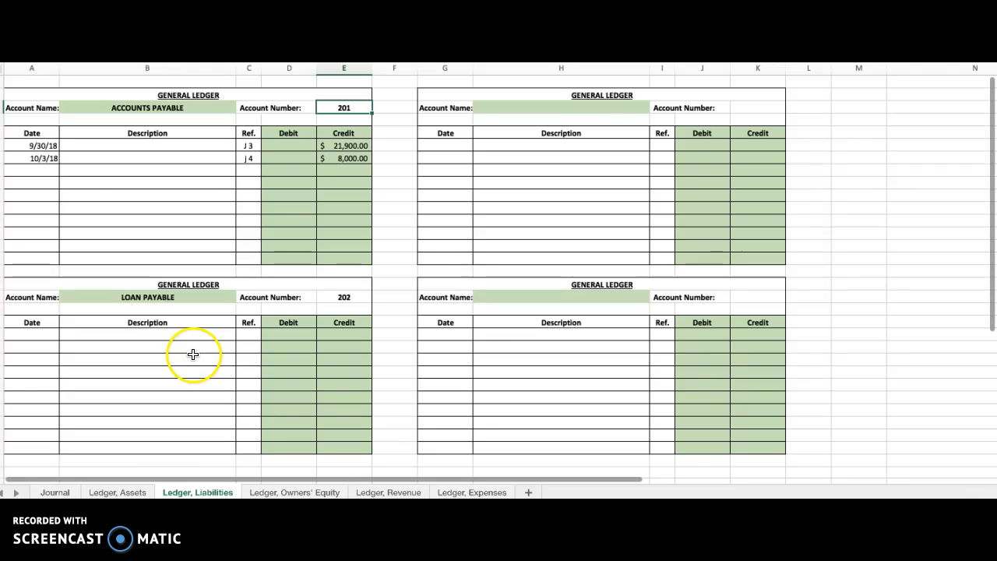
pyautogui.click(43, 171)
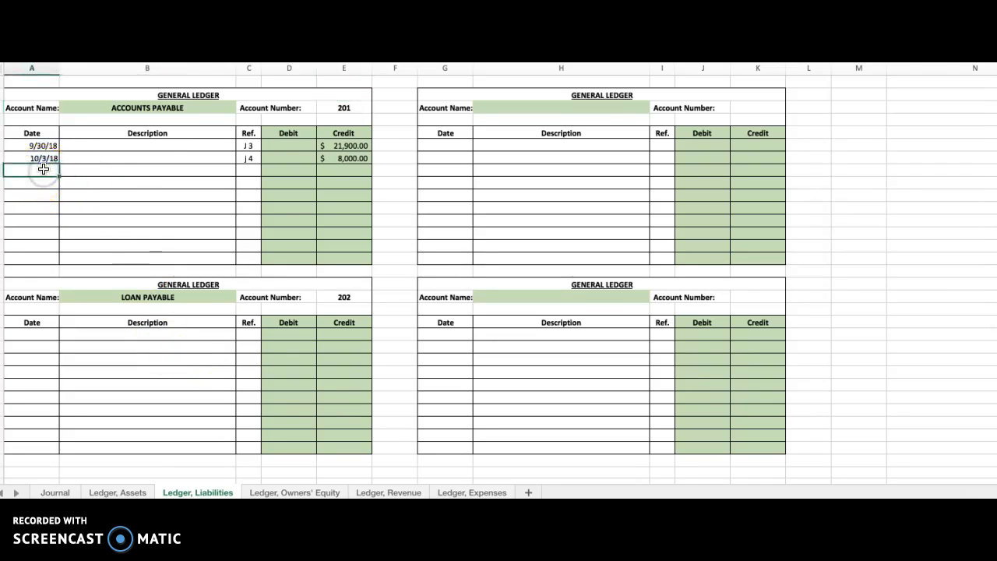
pyautogui.write('10/4/1')
pyautogui.press('Tab')
pyautogui.press('Tab')
pyautogui.press('Tab')
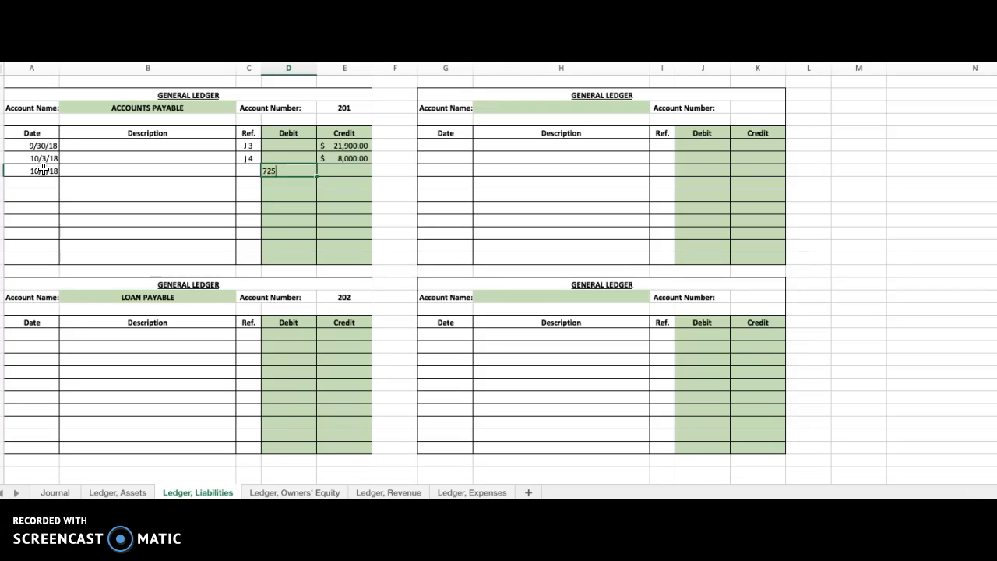
pyautogui.press('Return')
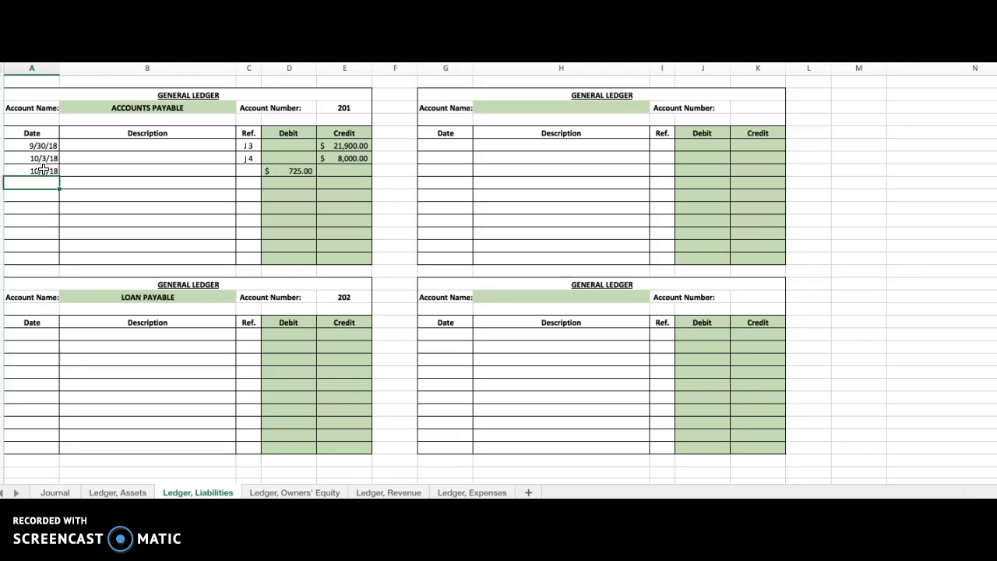
# In the general journal, enter 201 as the posting reference for the Oct. 4 Accounts Payable line.
pyautogui.click(344, 108)
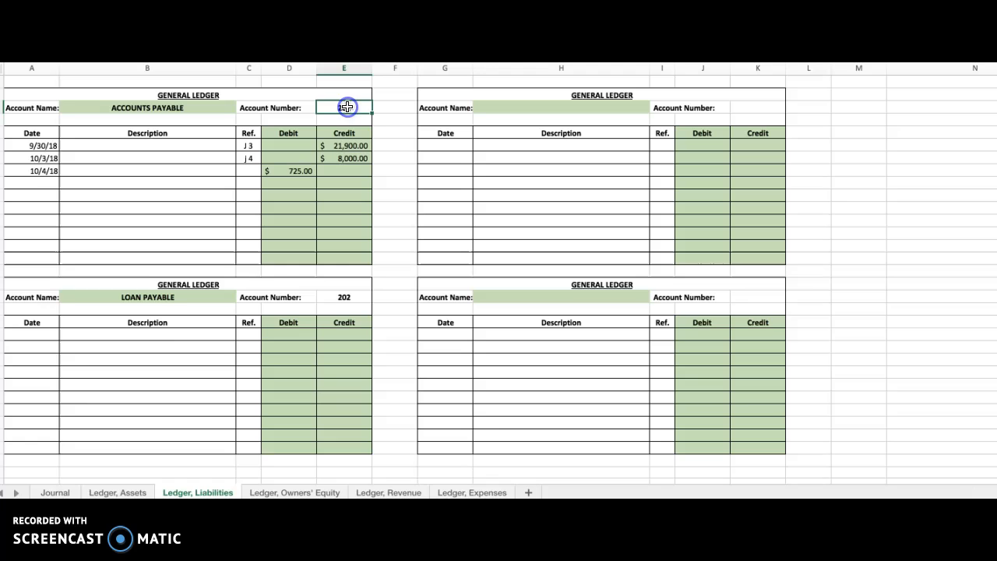
pyautogui.click(53, 493)
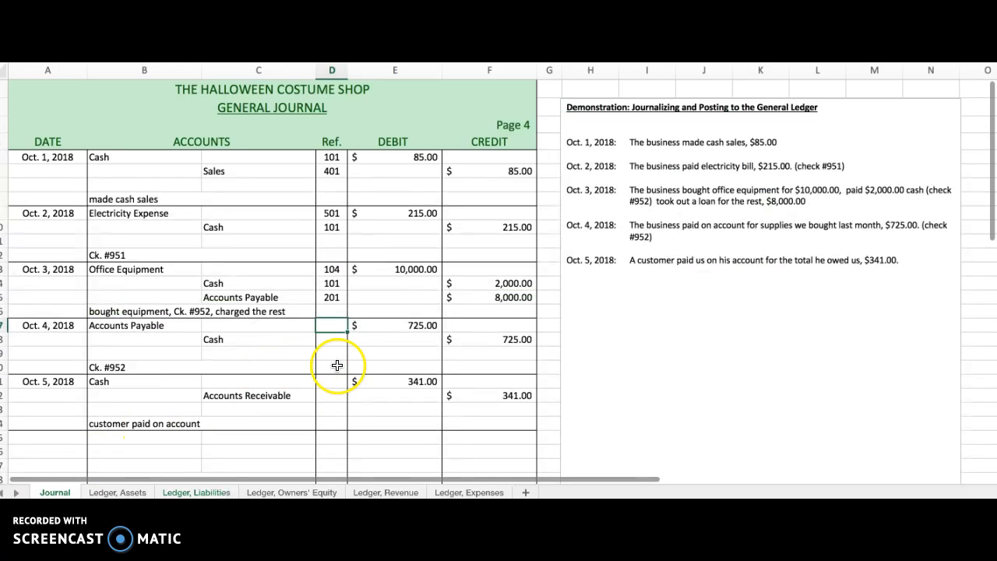
pyautogui.press('Return')
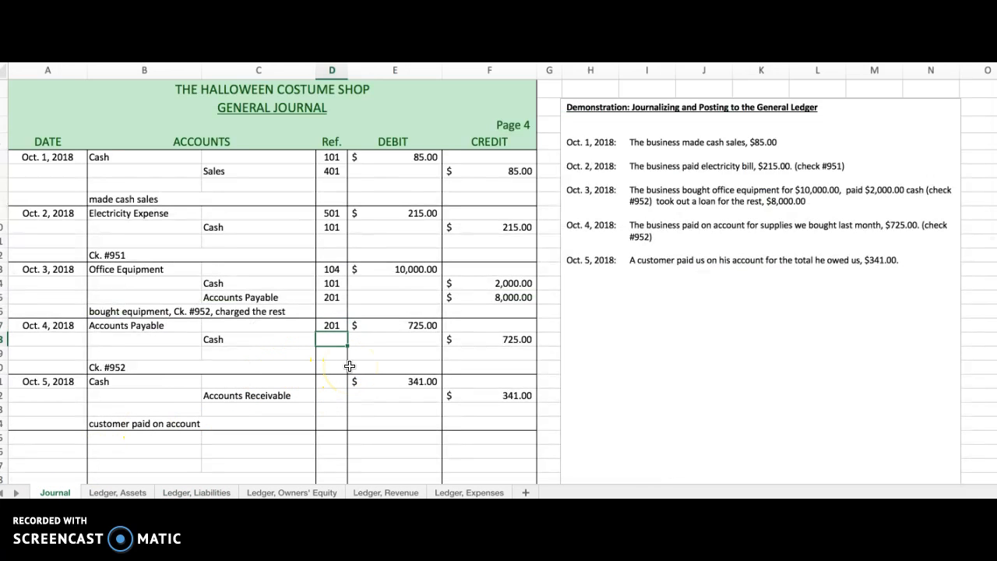
pyautogui.click(334, 296)
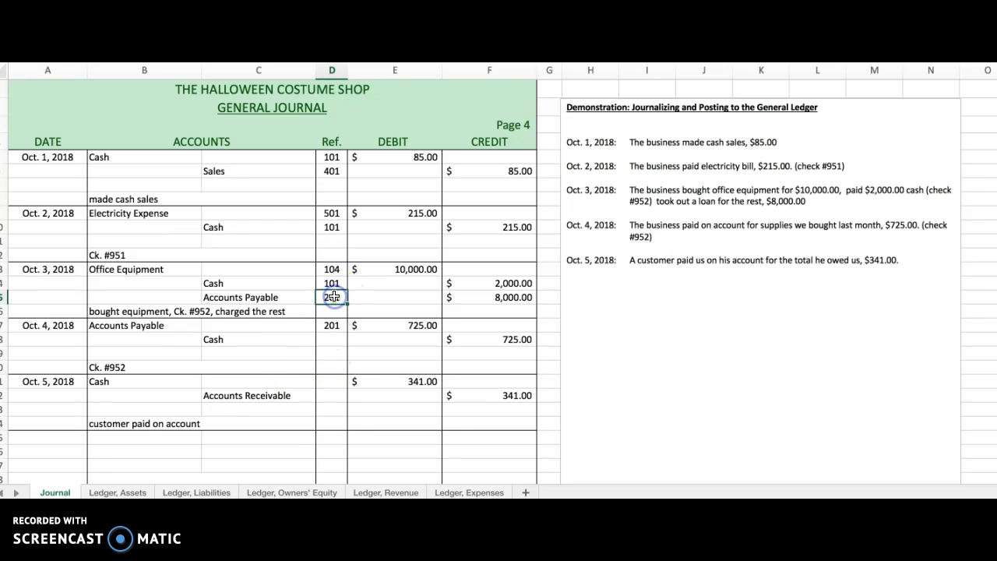
pyautogui.click(332, 326)
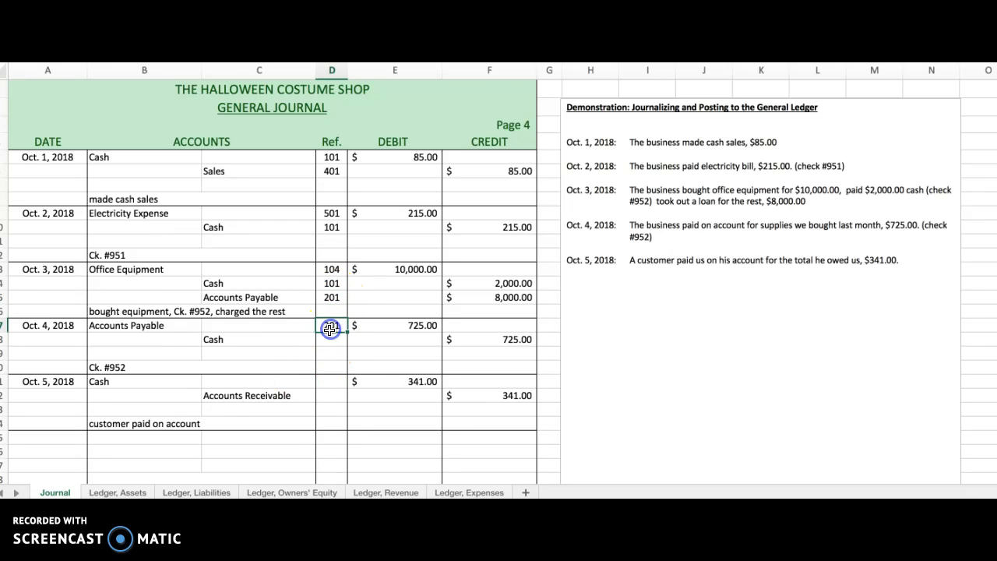
# Post the Oct. 4 cash payment to the Cash ledger account, dated 10/4/18, with a credit of $725.00 and reference J 4.
pyautogui.click(330, 340)
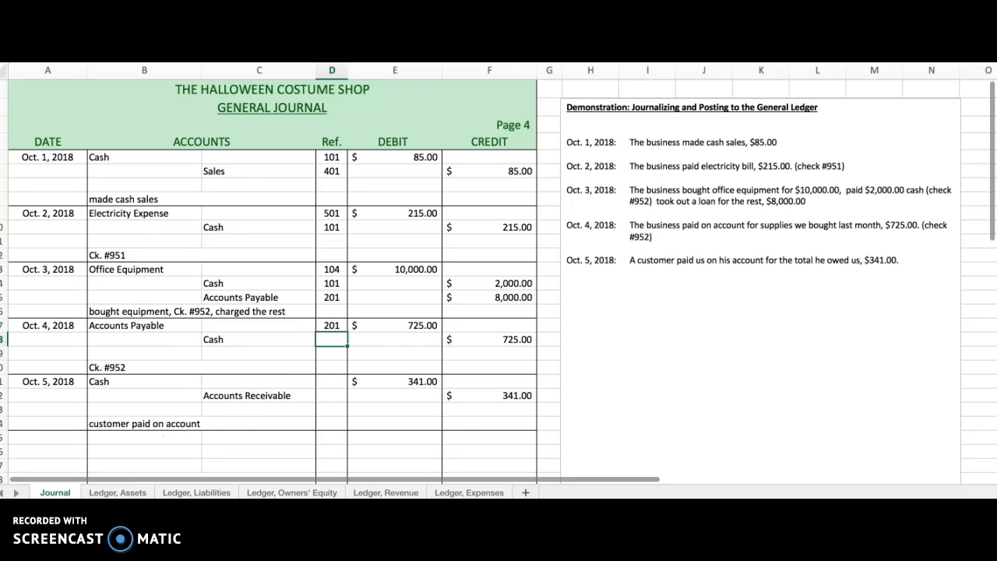
pyautogui.click(117, 492)
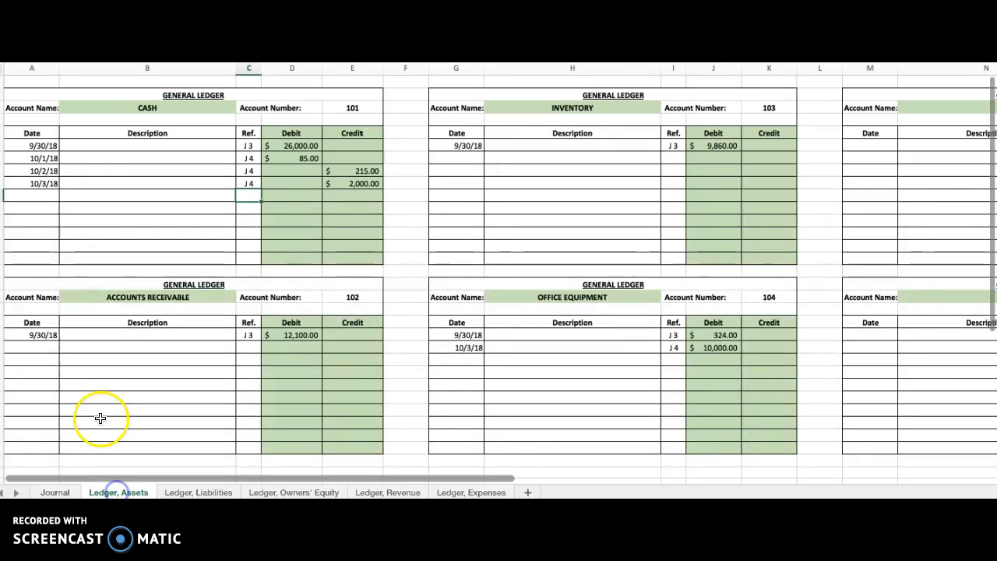
pyautogui.click(39, 196)
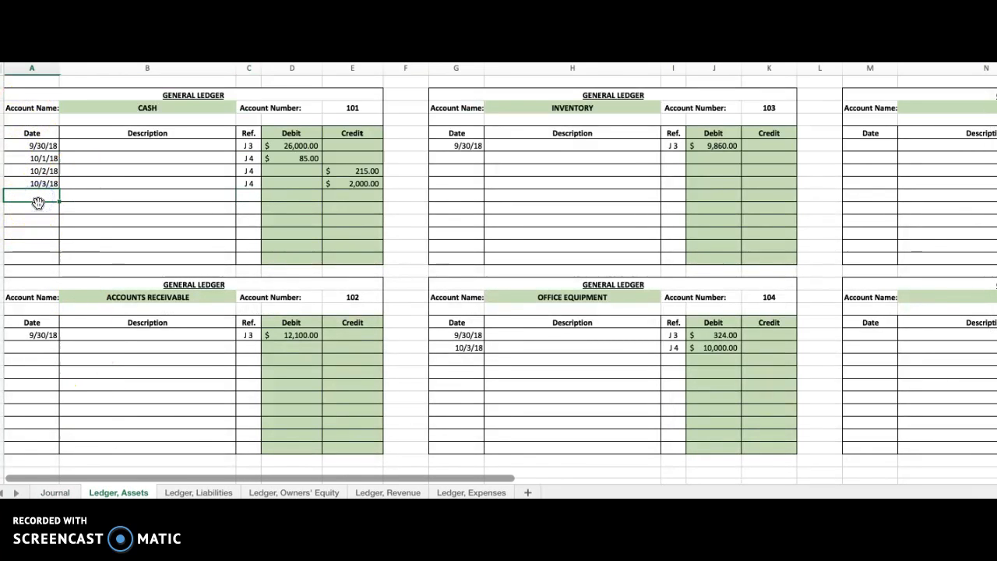
pyautogui.write('10/')
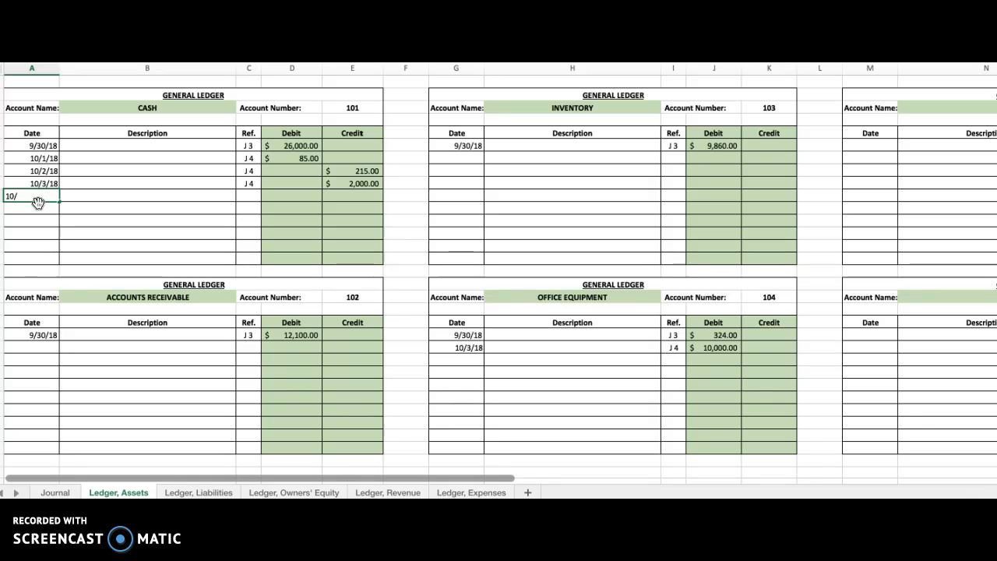
pyautogui.write('4/18')
pyautogui.press('Tab')
pyautogui.press('Tab')
pyautogui.press('Tab')
pyautogui.press('Tab')
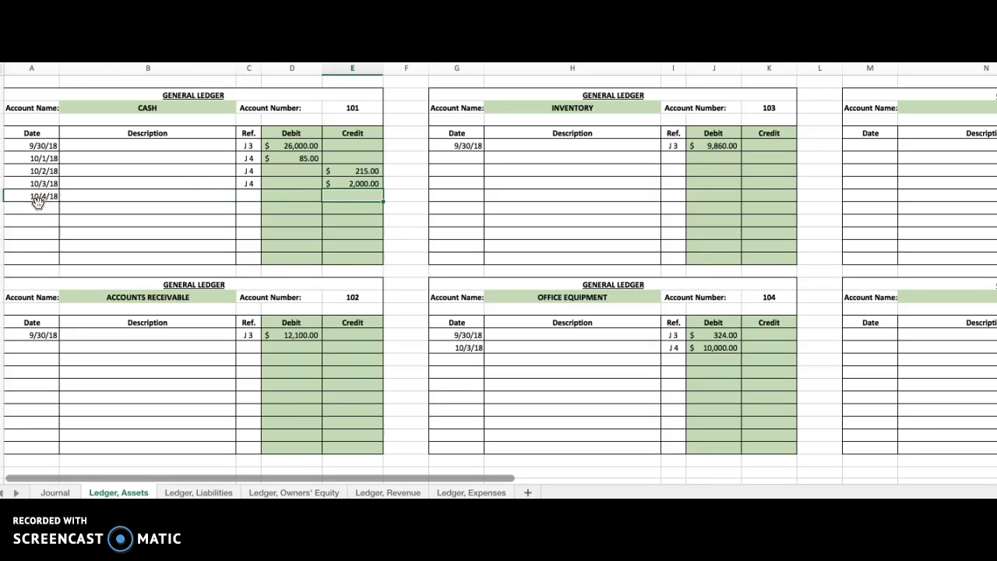
pyautogui.write('725')
pyautogui.press('Return')
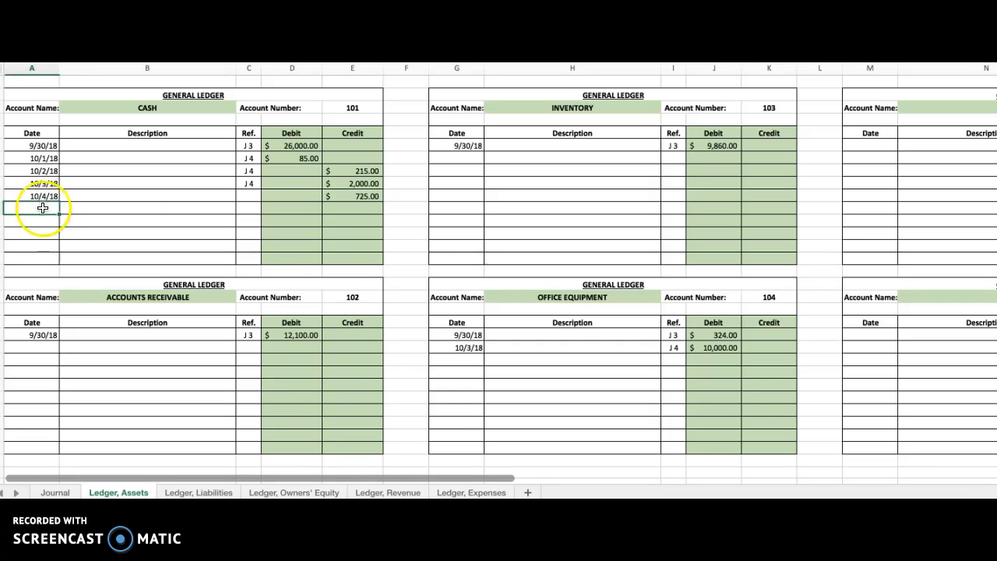
pyautogui.click(246, 194)
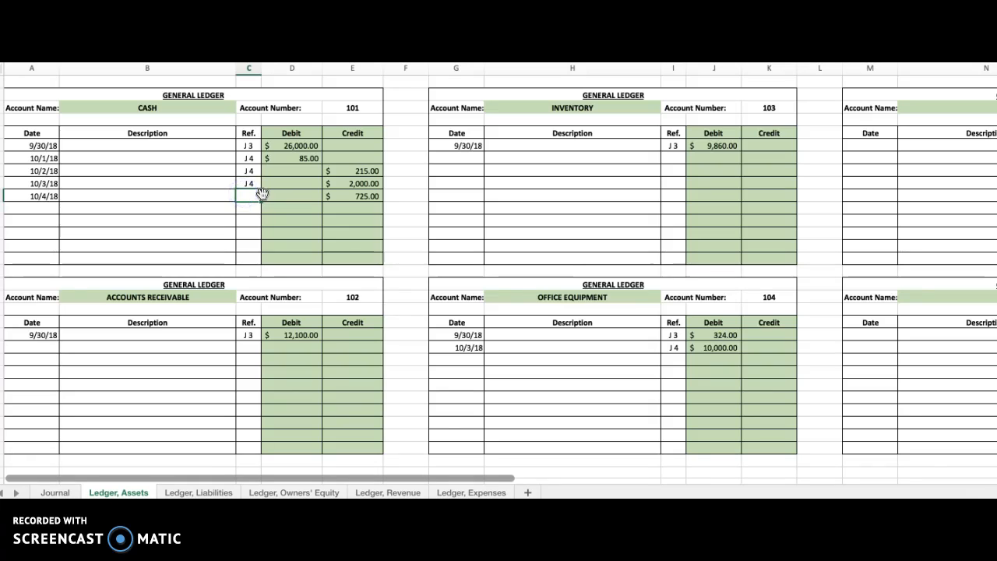
pyautogui.write('J 4')
pyautogui.press('Return')
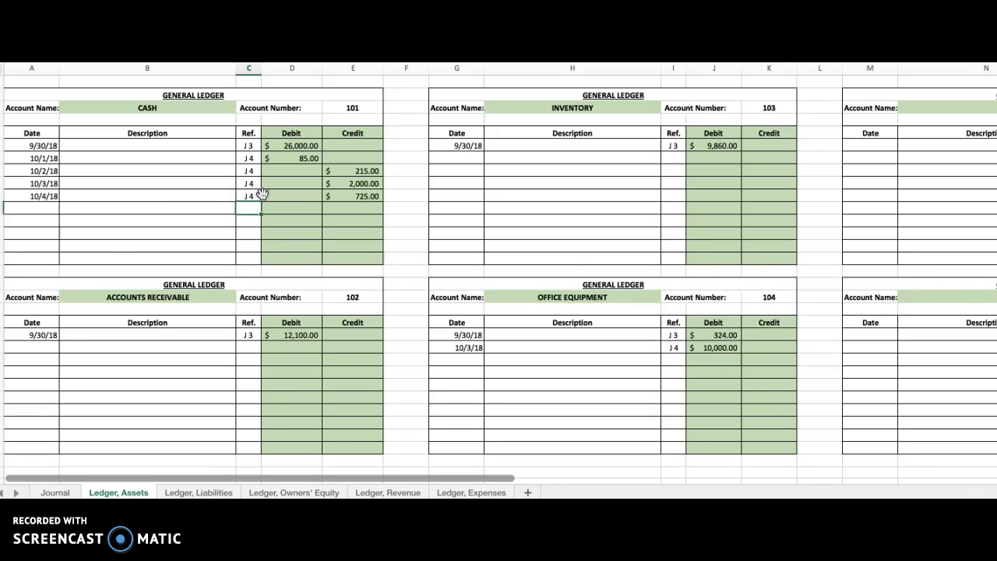
# In the general journal, enter 101 as the posting reference for the Oct. 4 Cash line.
pyautogui.click(109, 493)
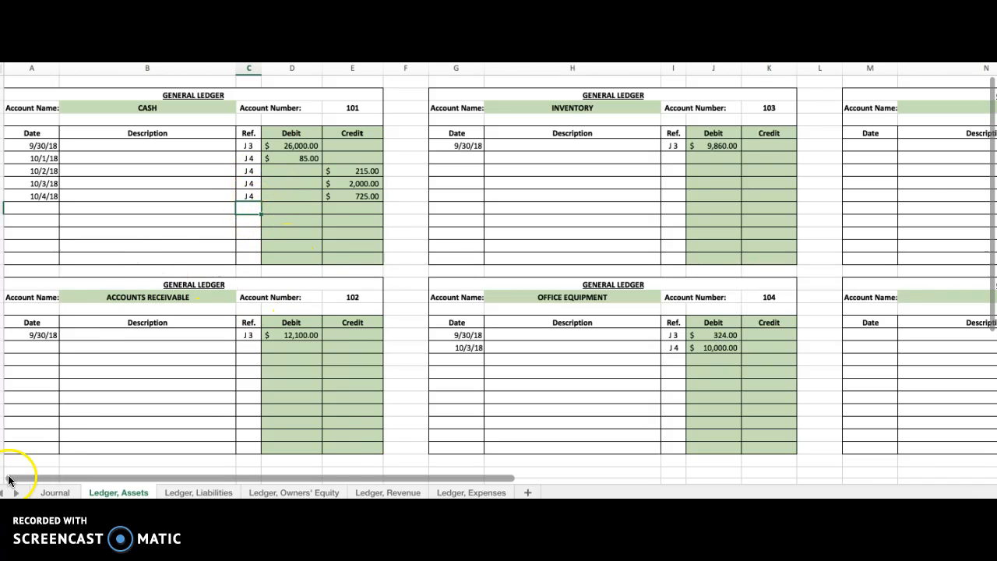
pyautogui.click(48, 492)
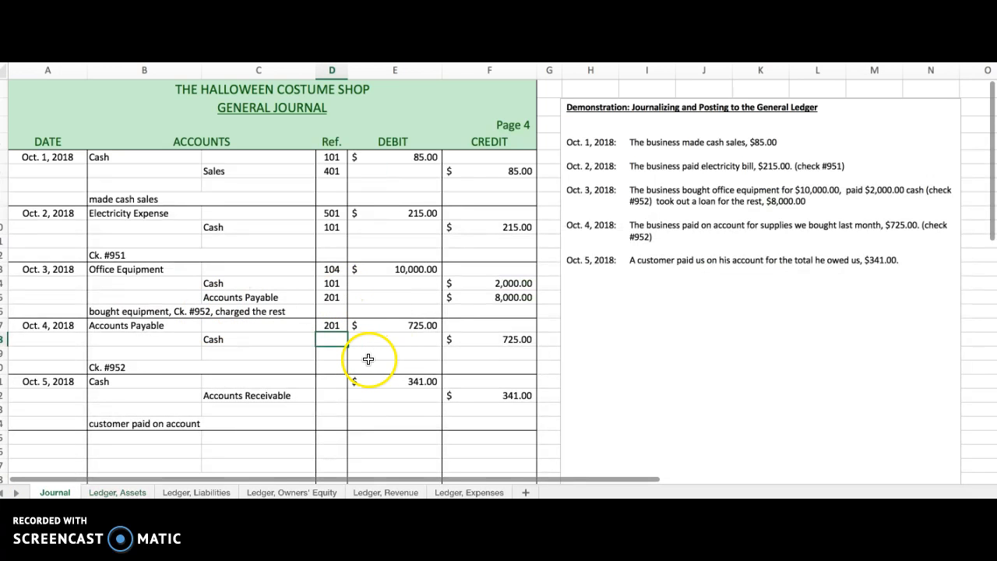
pyautogui.press('Return')
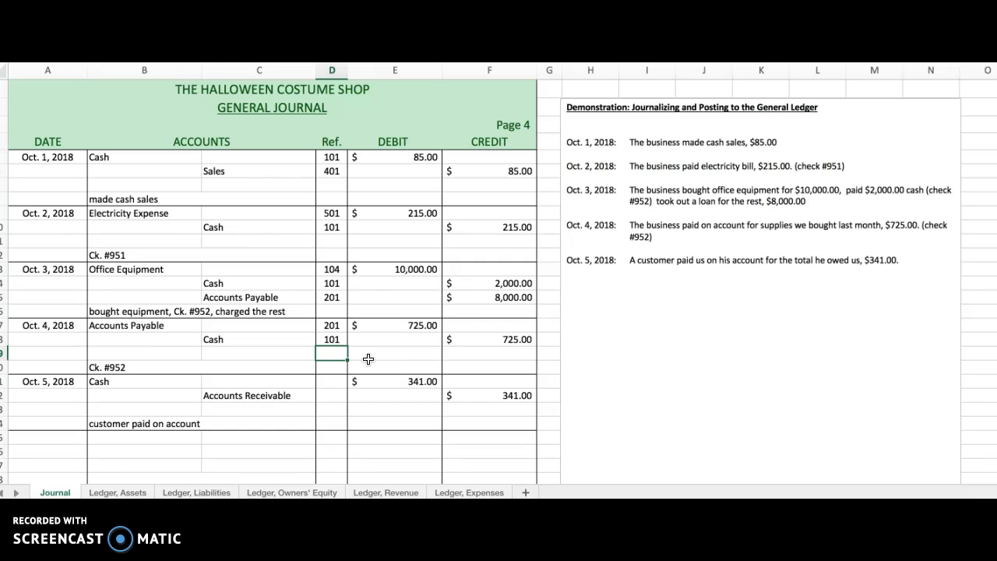
# Post the Oct. 5 customer payment to the Cash ledger account, dated 10/5/18, with a debit of $341.00.
pyautogui.click(333, 381)
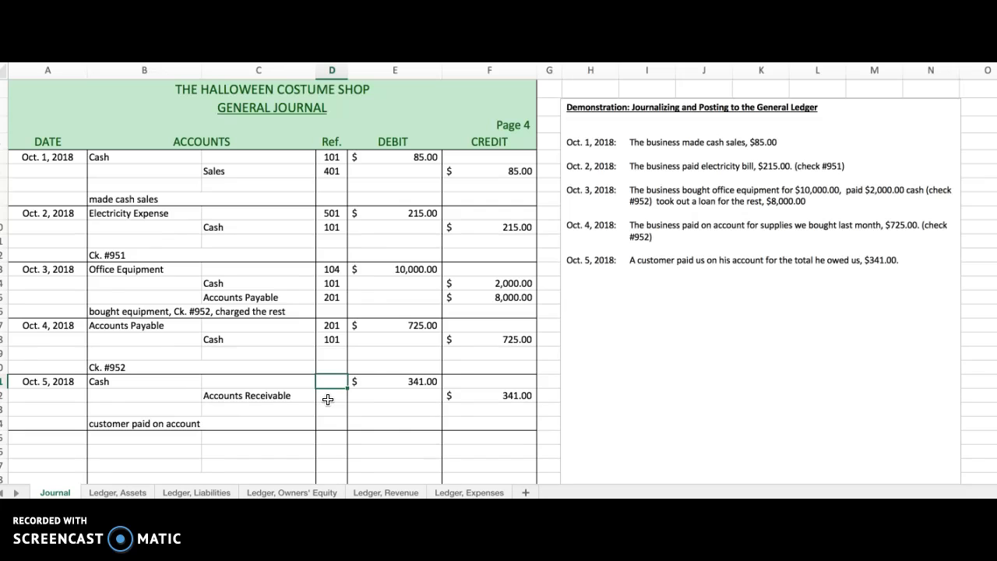
pyautogui.click(116, 492)
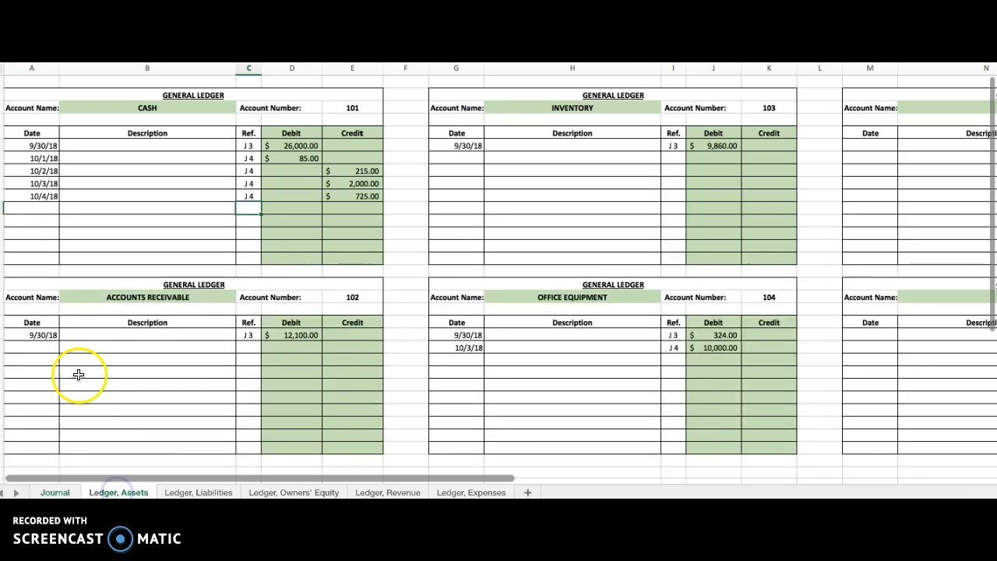
pyautogui.click(37, 206)
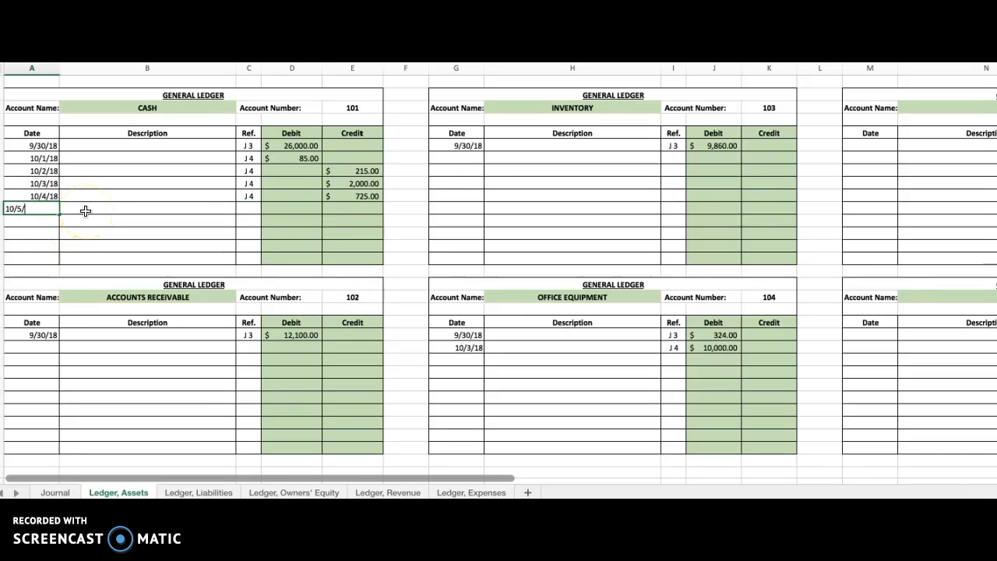
pyautogui.write('10/5/18')
pyautogui.press('Tab')
pyautogui.press('Tab')
pyautogui.press('Tab')
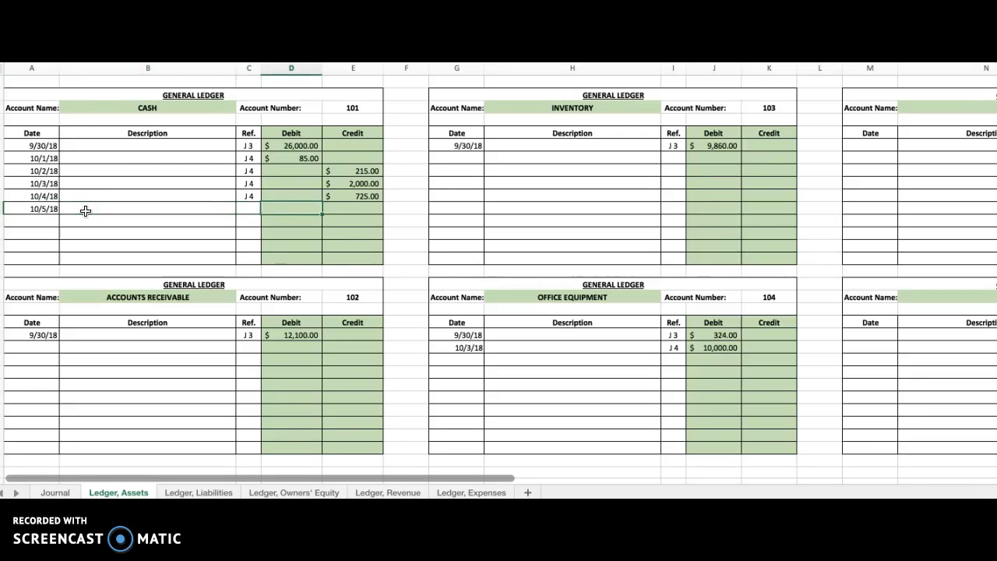
pyautogui.write('341')
pyautogui.press('Return')
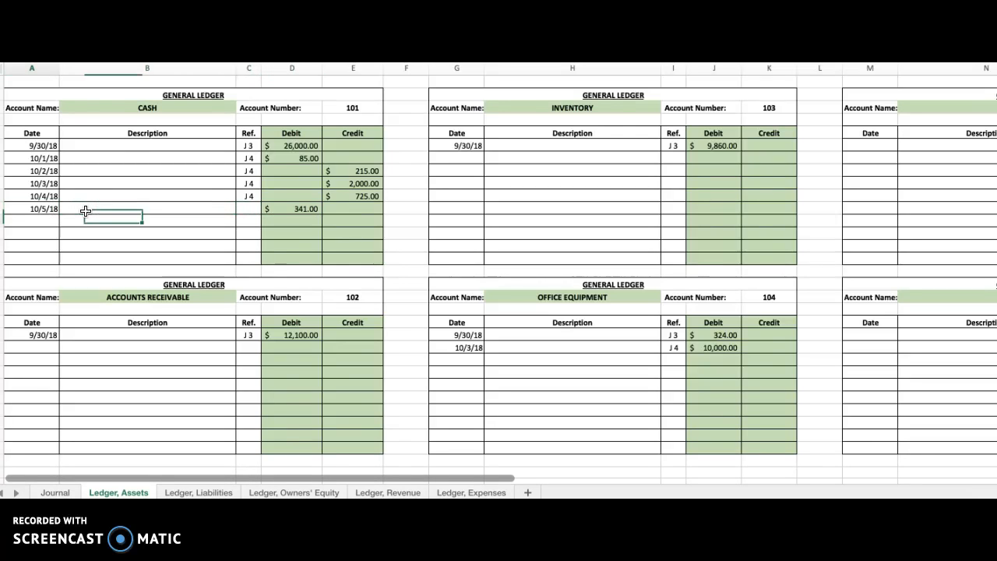
# Enter J 4 as the journal reference for the 10/5/18 line of the Cash ledger account.
pyautogui.click(253, 212)
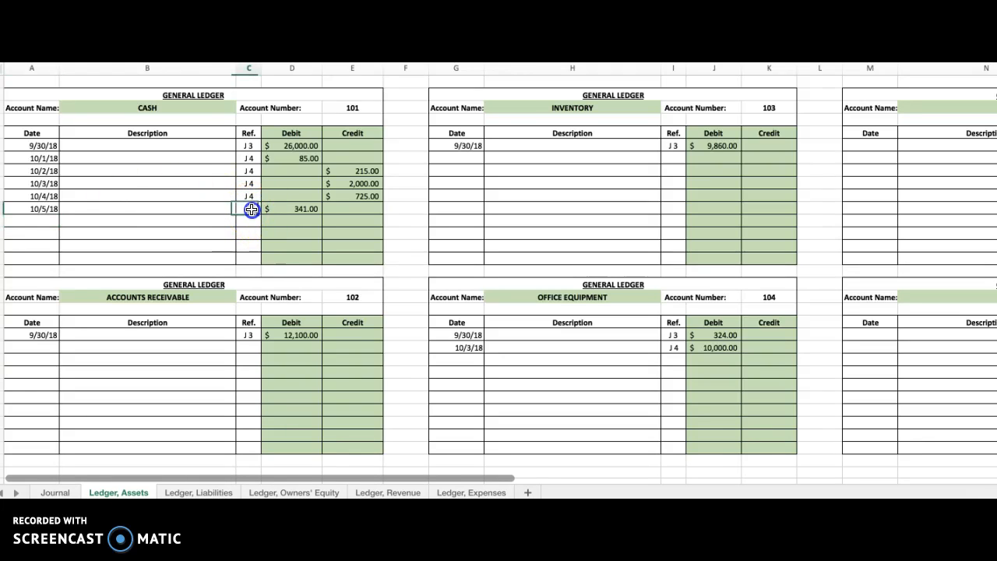
pyautogui.write('J 4')
pyautogui.press('Return')
# In the general journal, enter 101 as the posting reference for the Oct. 5 Cash line.
pyautogui.hscroll(1, 172, 359)
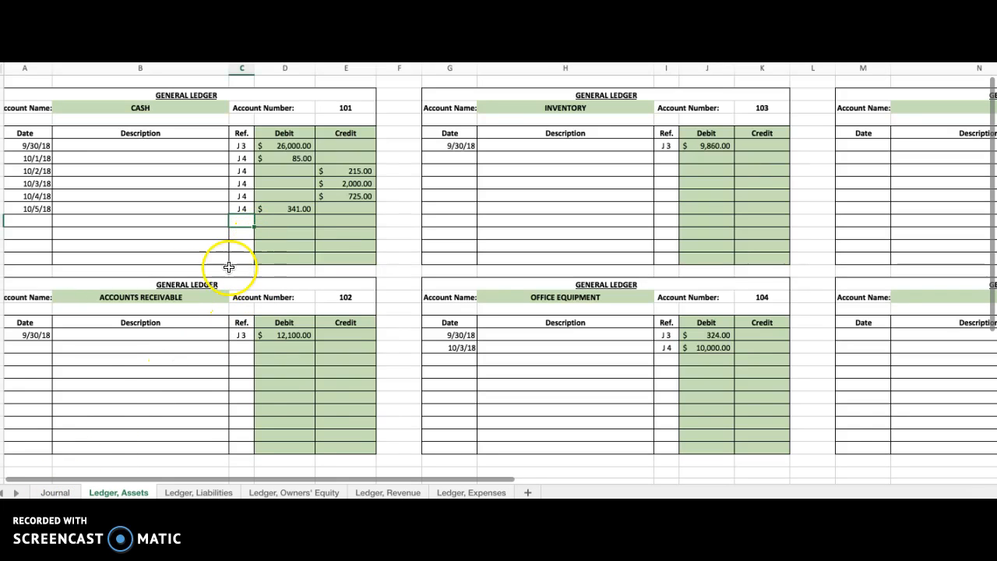
pyautogui.click(56, 492)
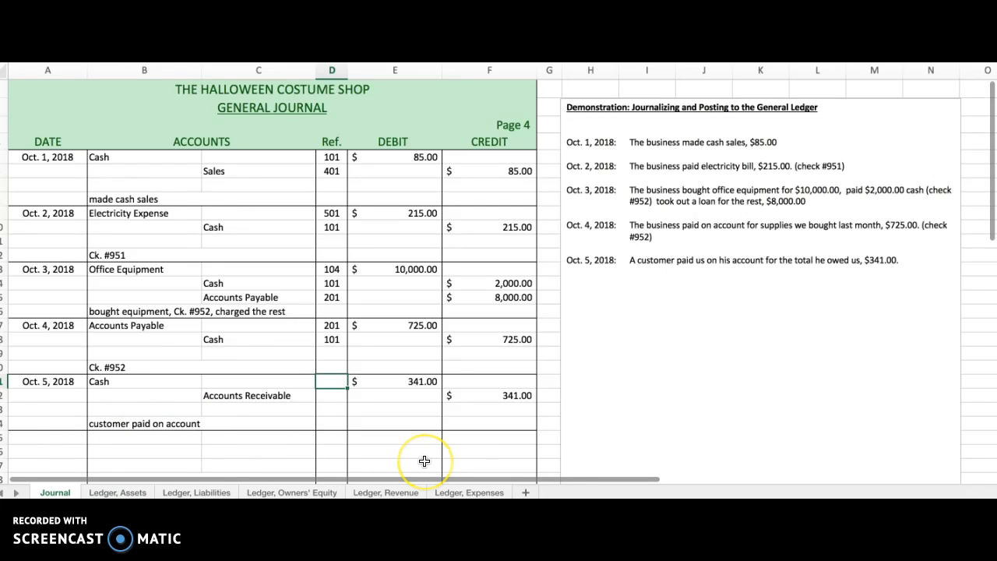
pyautogui.press('Down')
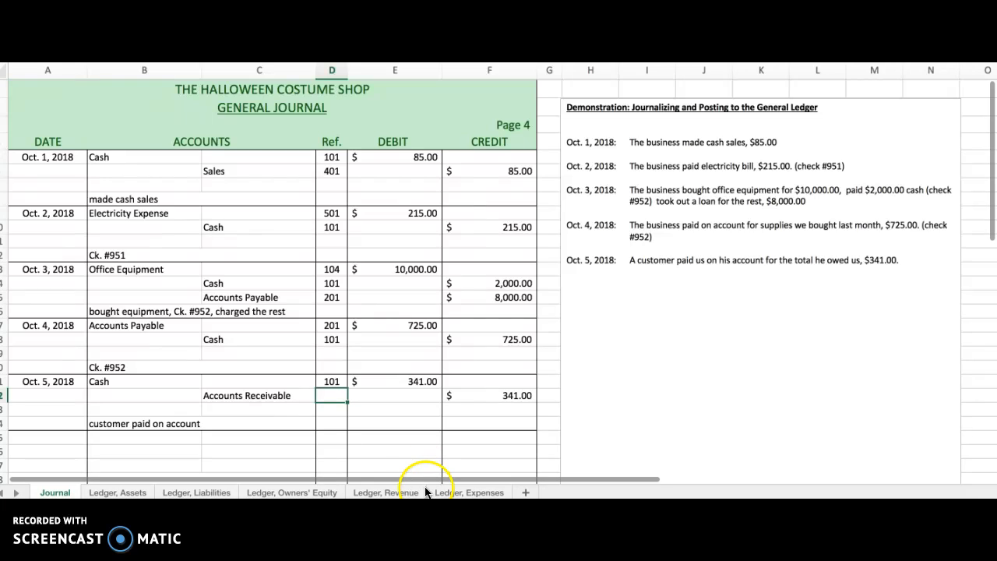
# Post the Oct. 5 customer payment to the Accounts Receivable ledger account, dated 10/5/18, with a credit of $341.00.
pyautogui.click(256, 396)
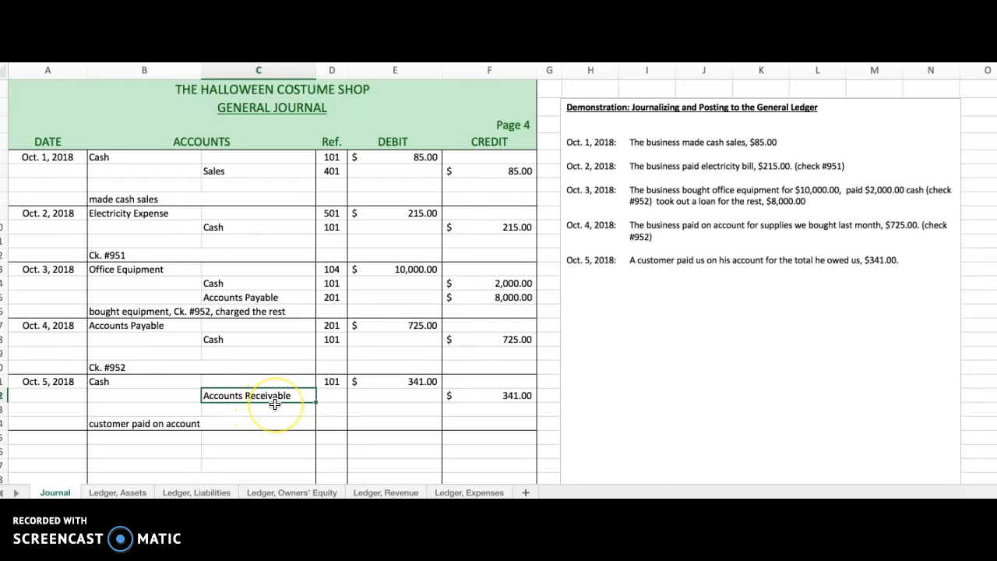
pyautogui.hscroll(1, 275, 404)
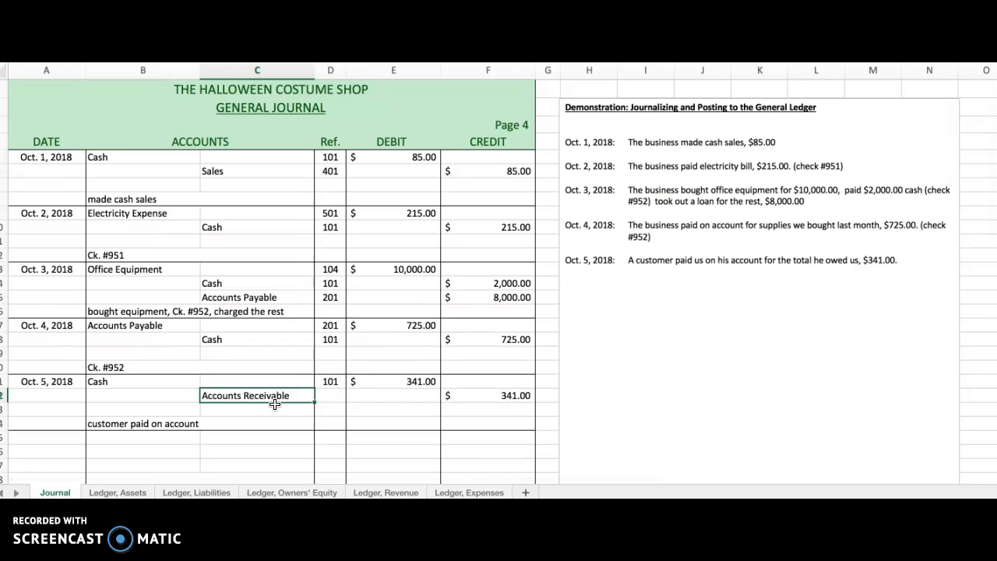
pyautogui.click(518, 396)
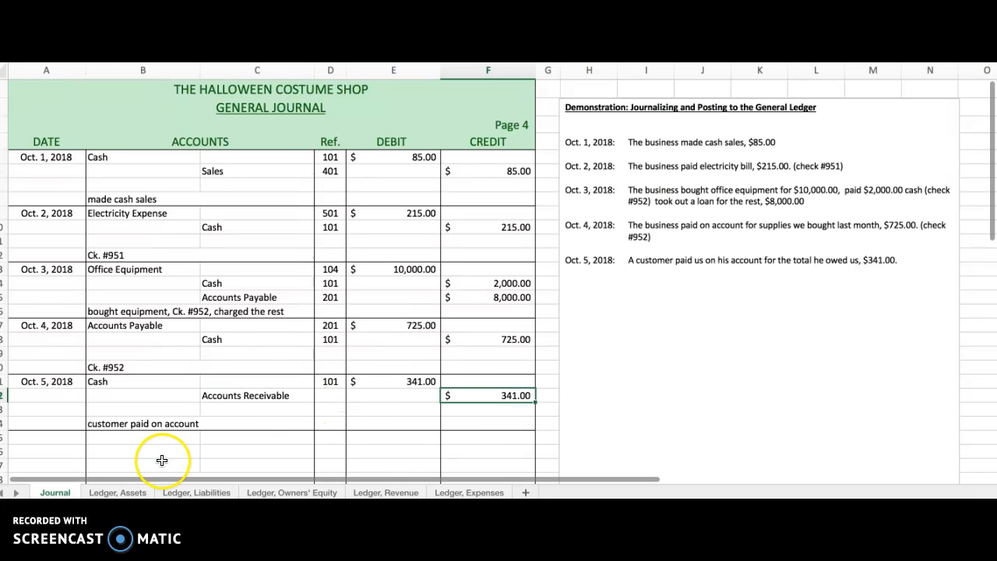
pyautogui.click(118, 491)
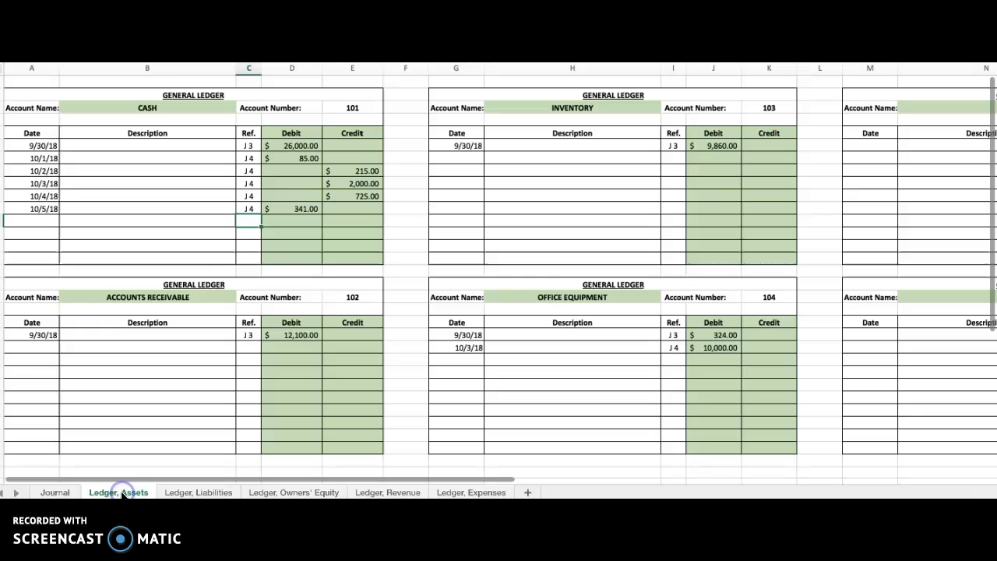
pyautogui.click(41, 348)
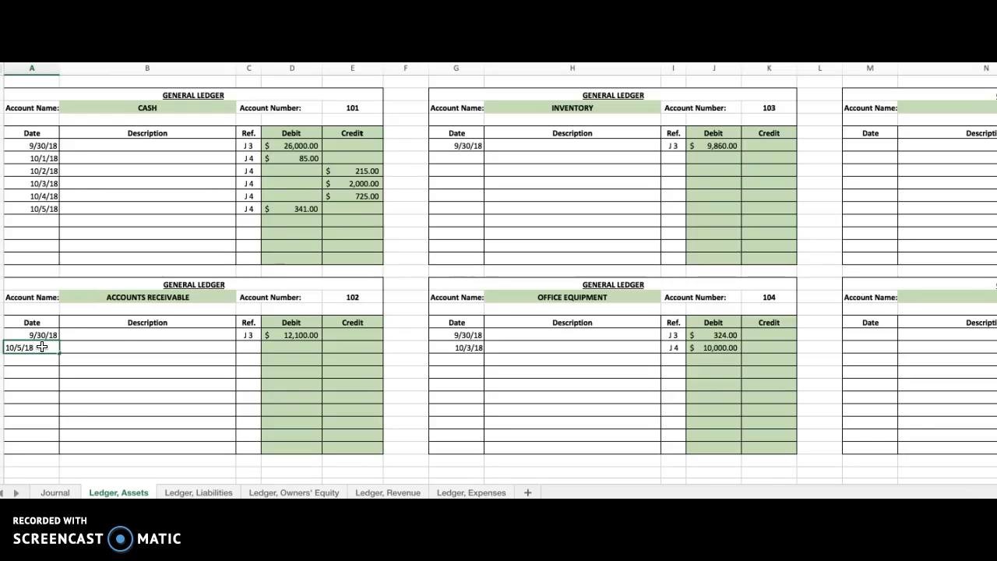
pyautogui.press('Tab')
pyautogui.press('Tab')
pyautogui.press('Tab')
pyautogui.press('Tab')
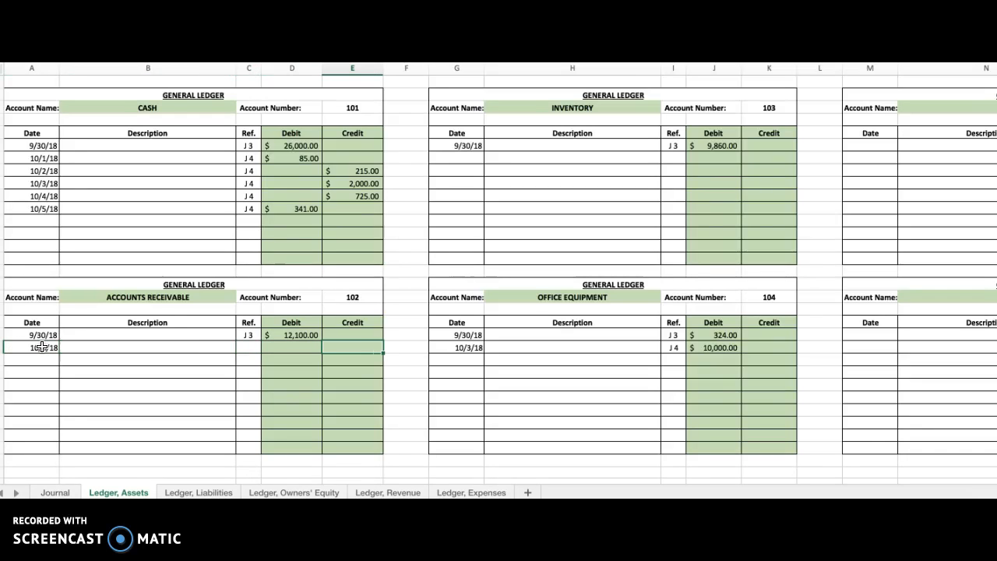
pyautogui.write('341')
pyautogui.press('Return')
# Enter J 4 as the journal reference for the 10/5/18 line of the Accounts Receivable ledger account.
pyautogui.click(307, 348)
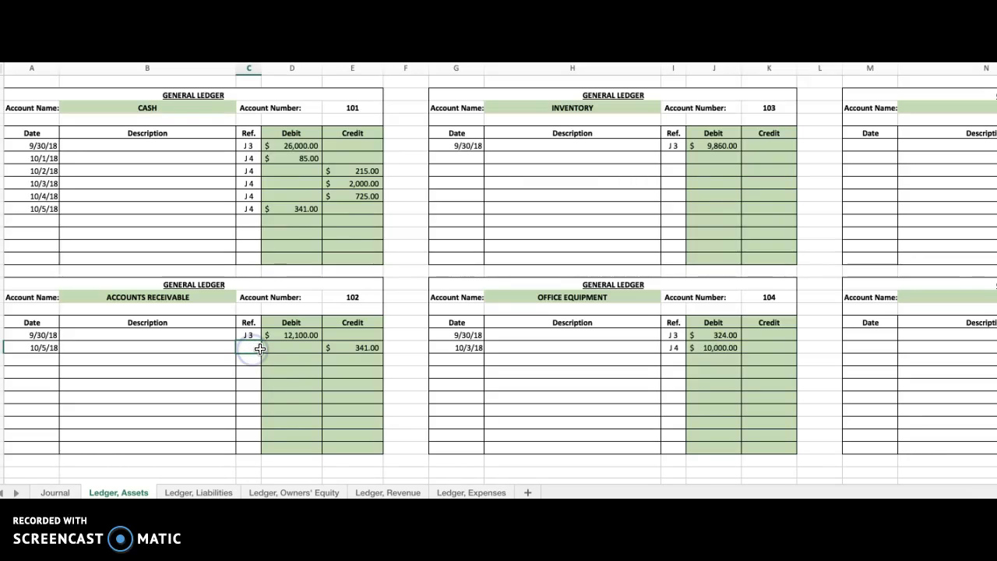
pyautogui.write('J 4')
pyautogui.press('Return')
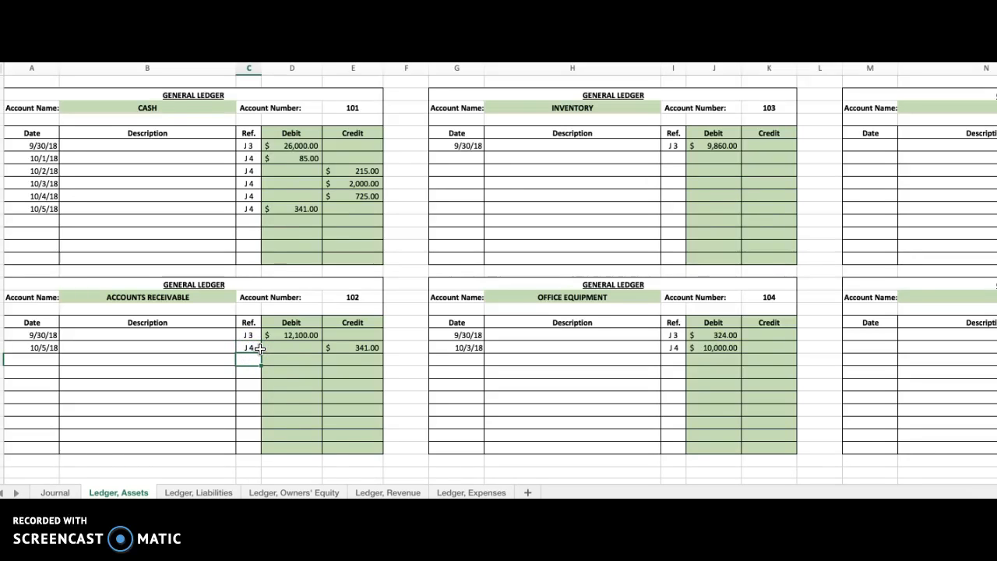
# In the general journal, enter 102 as the posting reference for the Oct. 5 Accounts Receivable line.
pyautogui.hscroll(1, 260, 348)
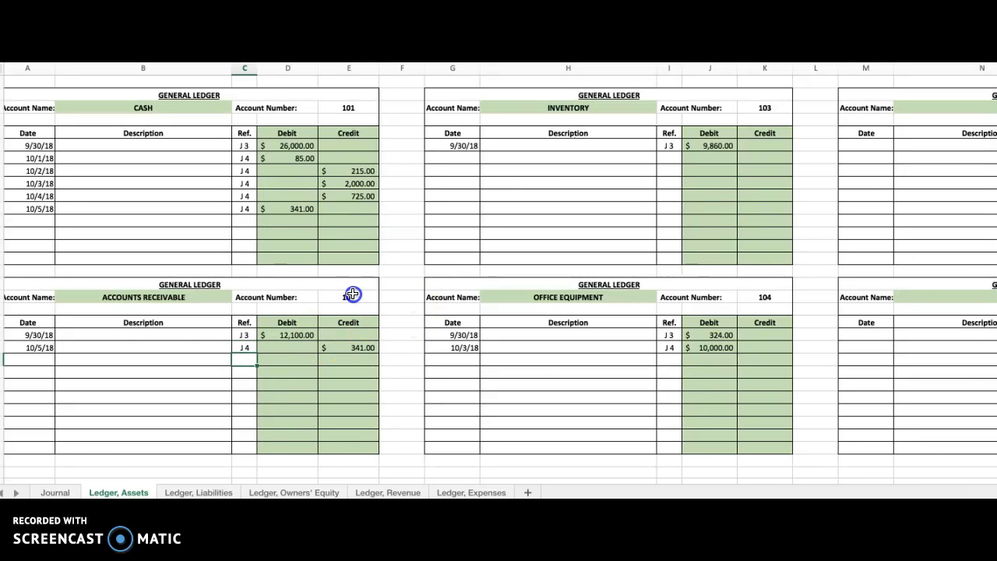
pyautogui.click(60, 493)
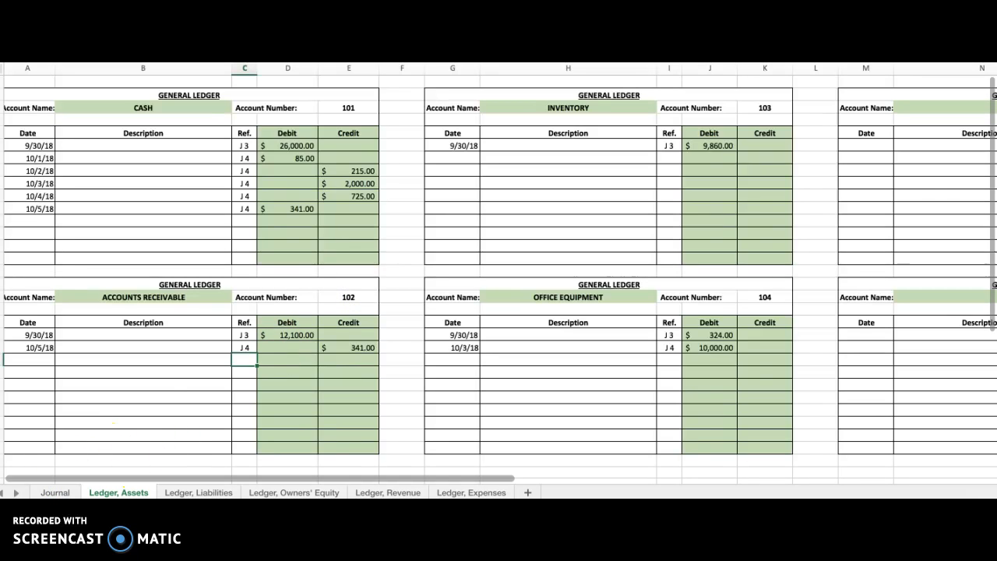
pyautogui.click(48, 491)
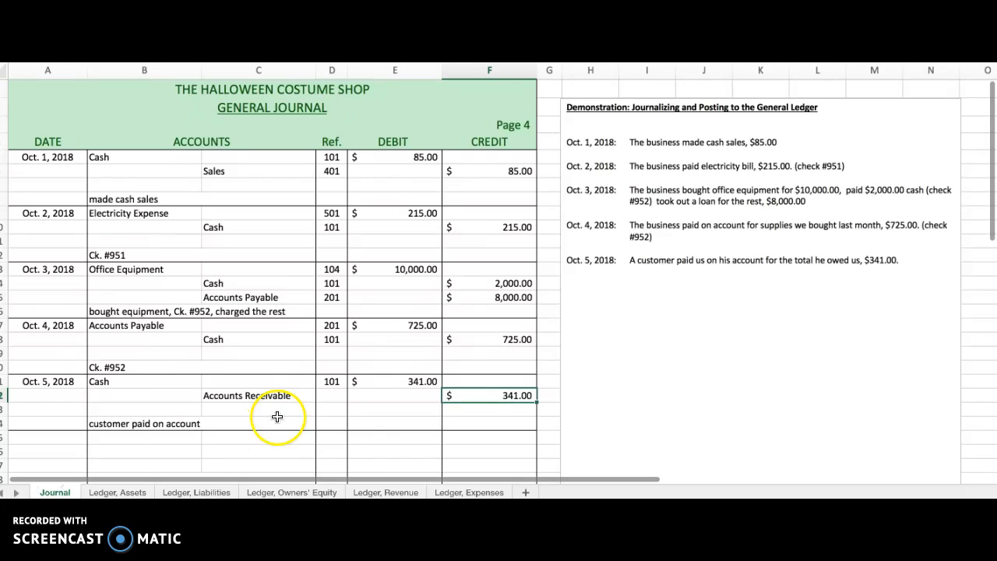
pyautogui.click(335, 396)
pyautogui.write('102')
pyautogui.press('Return')
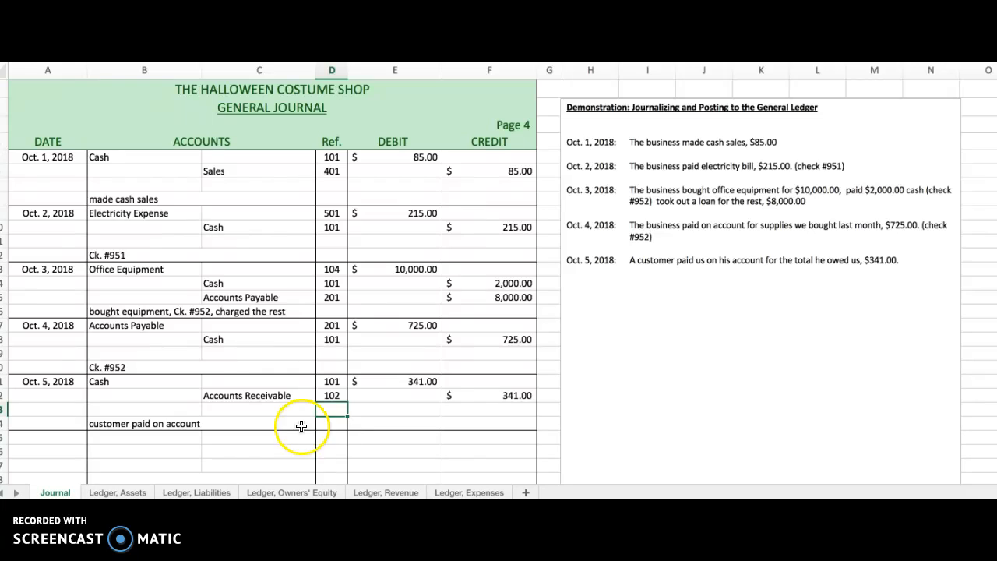
# Review the account entries in the general journal for Oct. 1 to 5 and the debit and credit amounts in the Cash ledger account.
pyautogui.click(106, 158)
pyautogui.moveTo(257, 171); pyautogui.dragTo(294, 423)
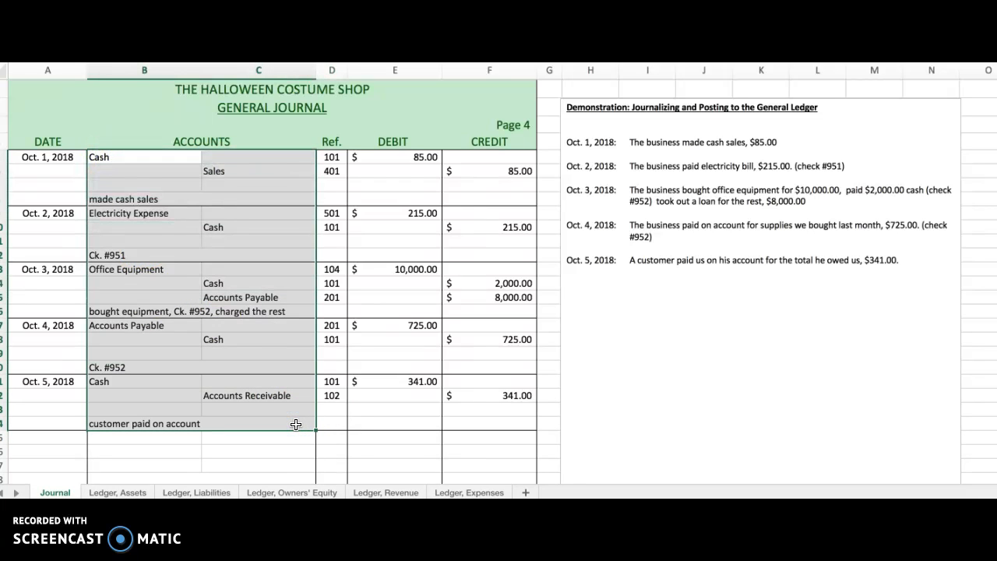
pyautogui.click(401, 421)
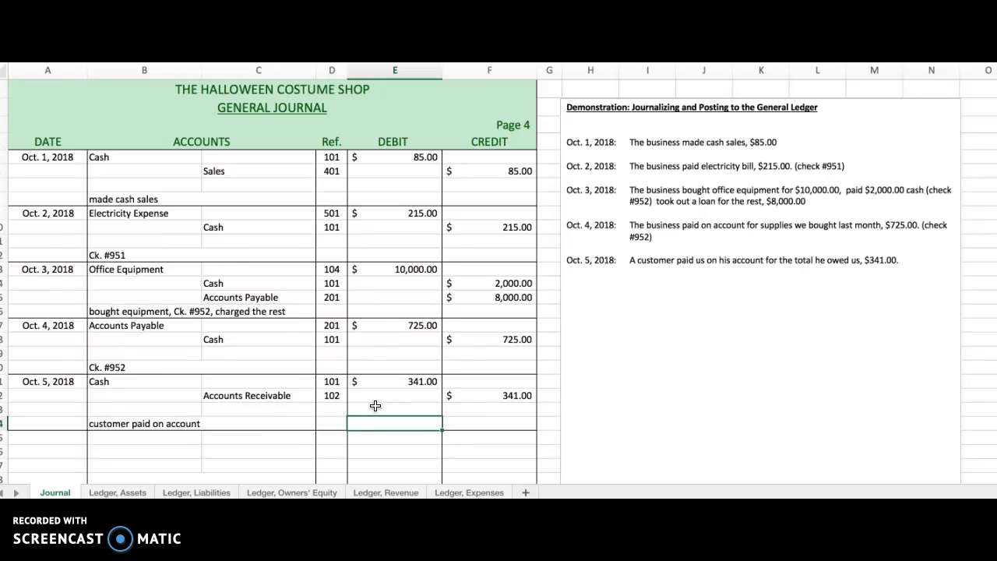
pyautogui.scroll(-1, 234, 460)
pyautogui.click(118, 492)
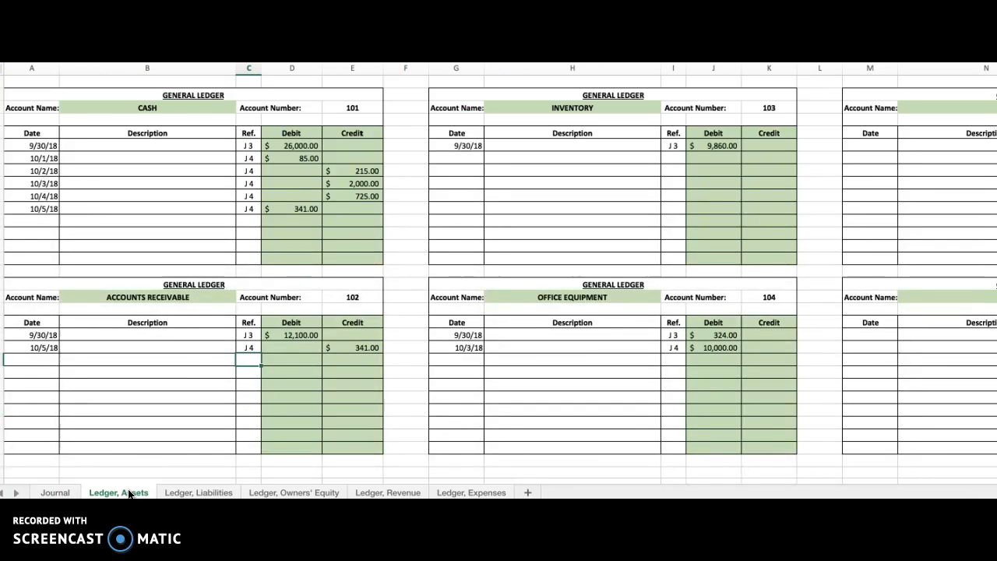
pyautogui.click(300, 136)
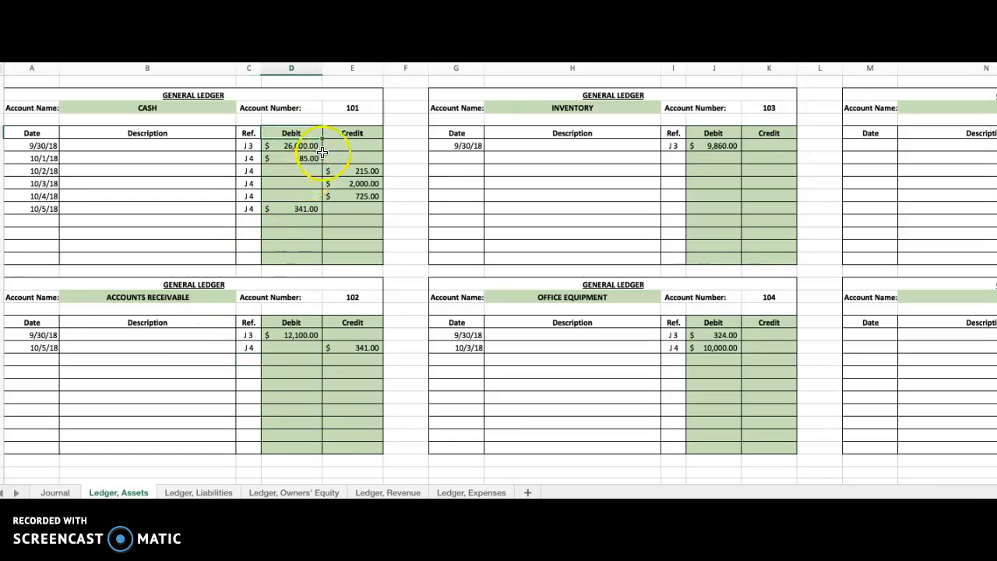
pyautogui.click(352, 132)
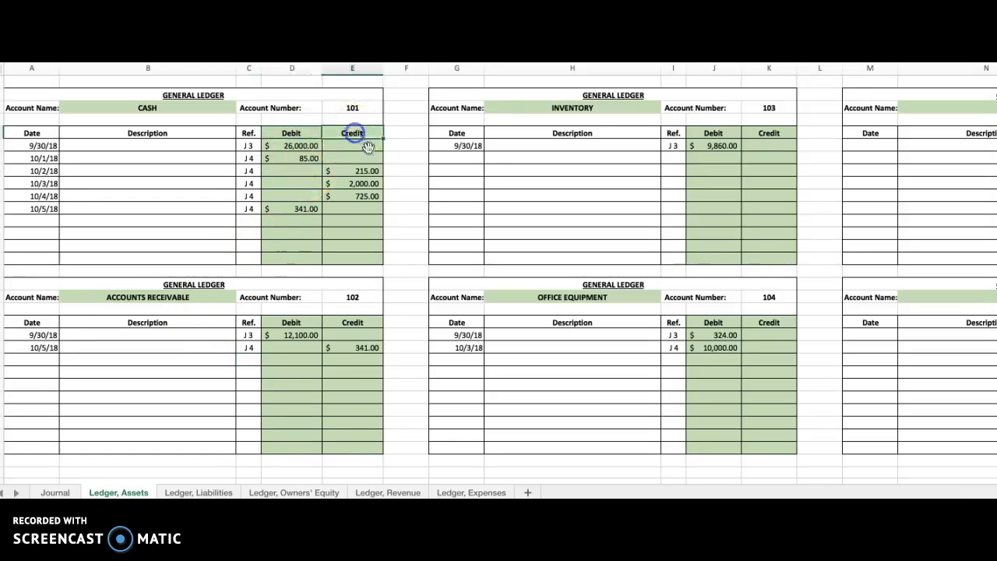
pyautogui.click(303, 145)
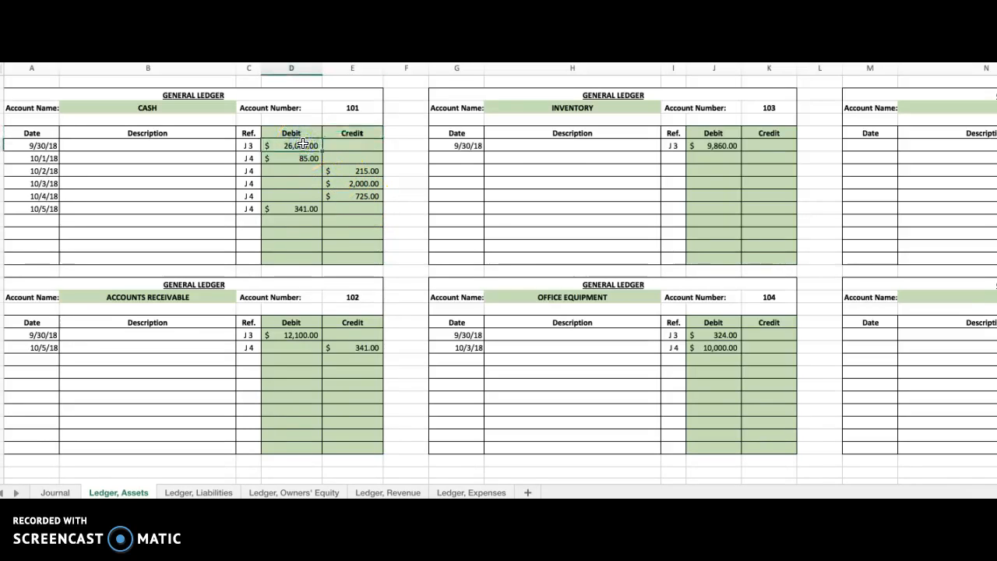
pyautogui.moveTo(303, 146); pyautogui.dragTo(304, 208)
pyautogui.moveTo(363, 171); pyautogui.dragTo(366, 196)
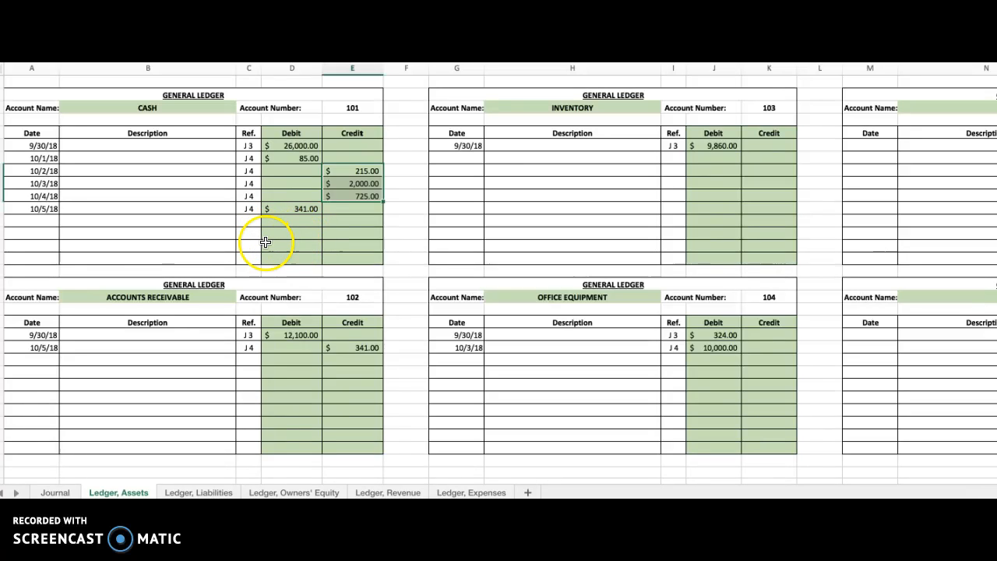
pyautogui.click(49, 80)
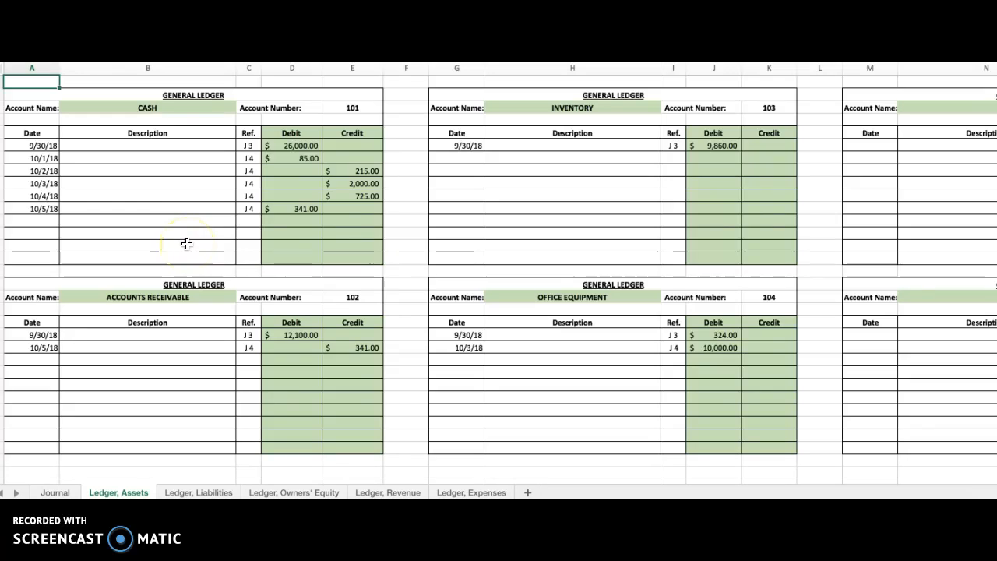